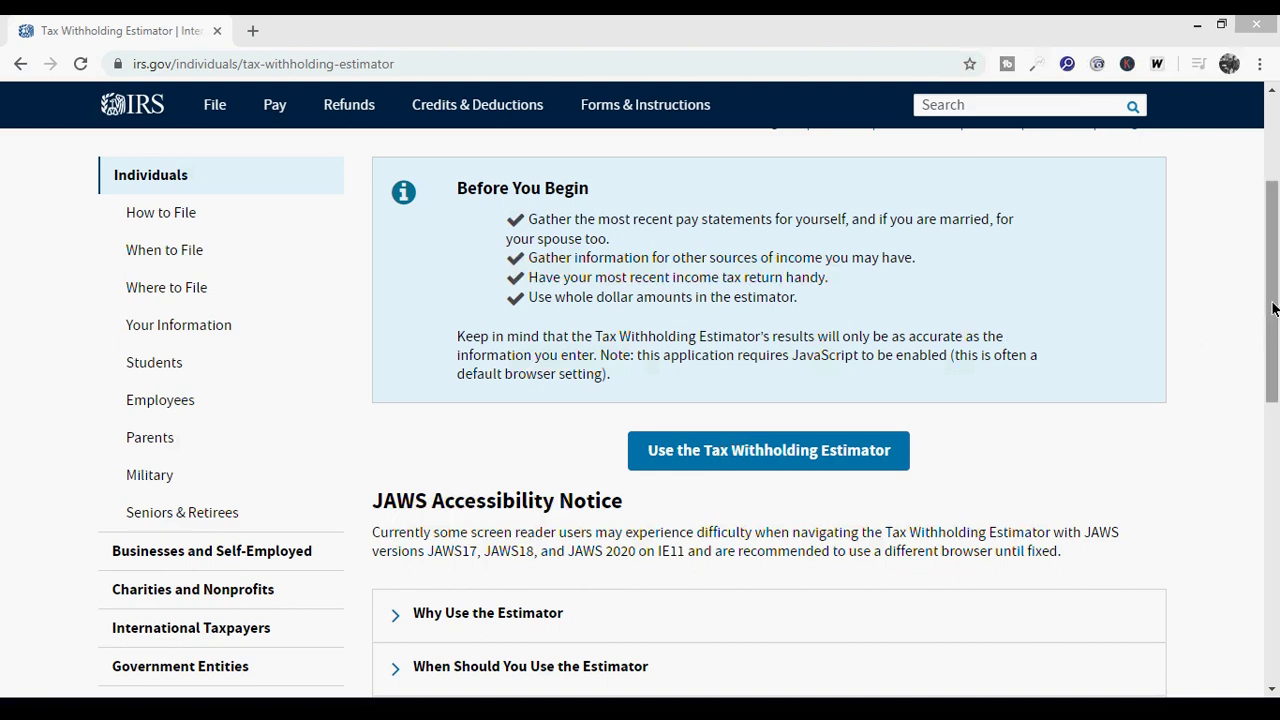
Start the estimator and choose Married filing separately as the filing status.
left_click_drag(1273, 308, 1273, 276)
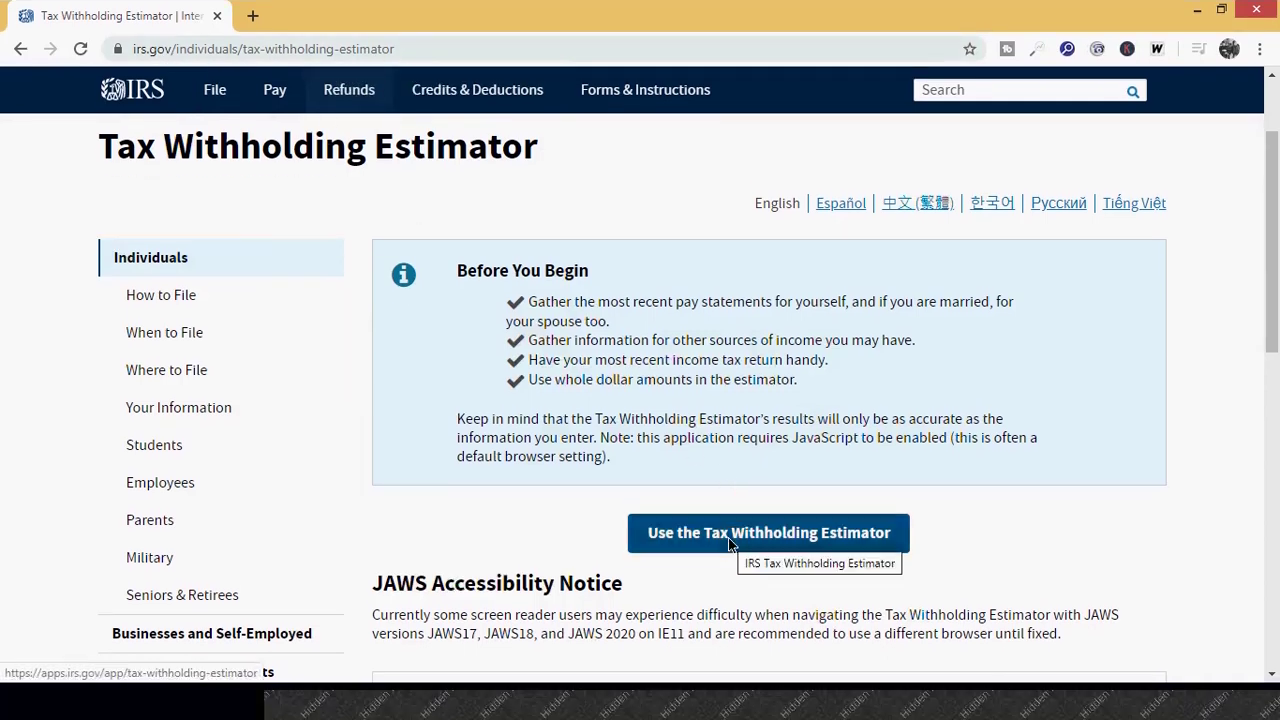
left_click(728, 538)
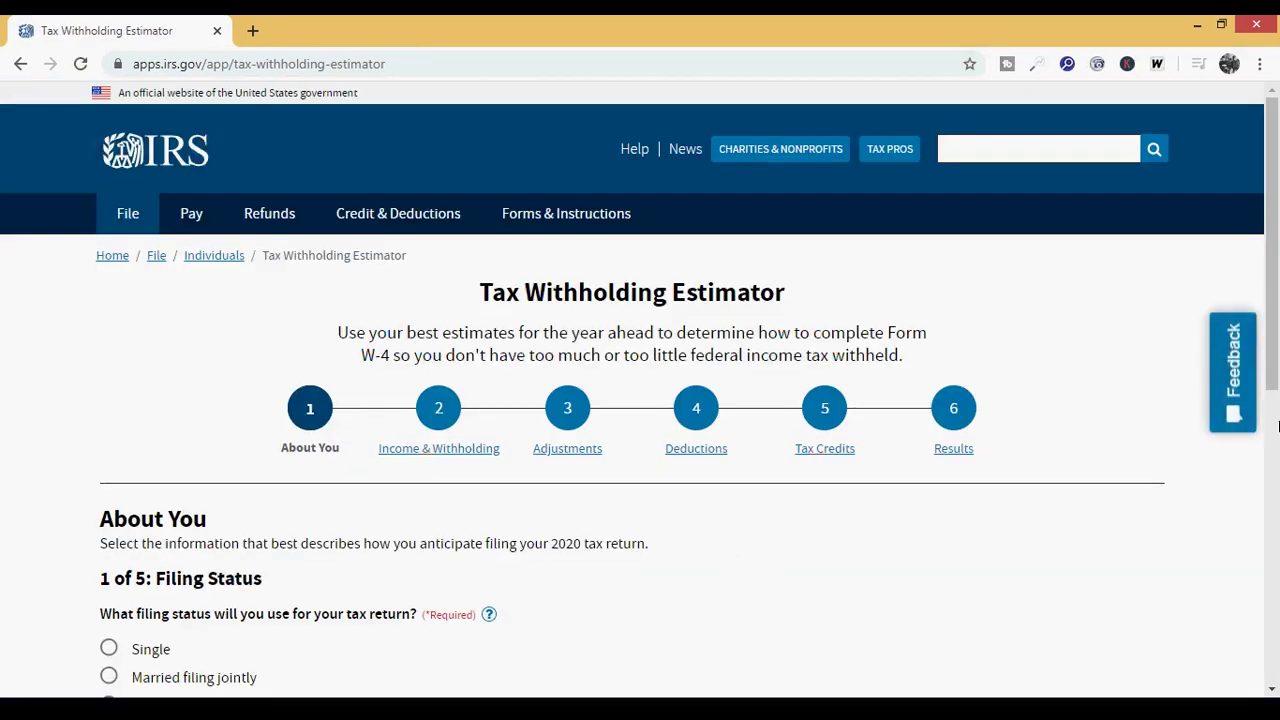
scroll(1196, 445, "down", 3)
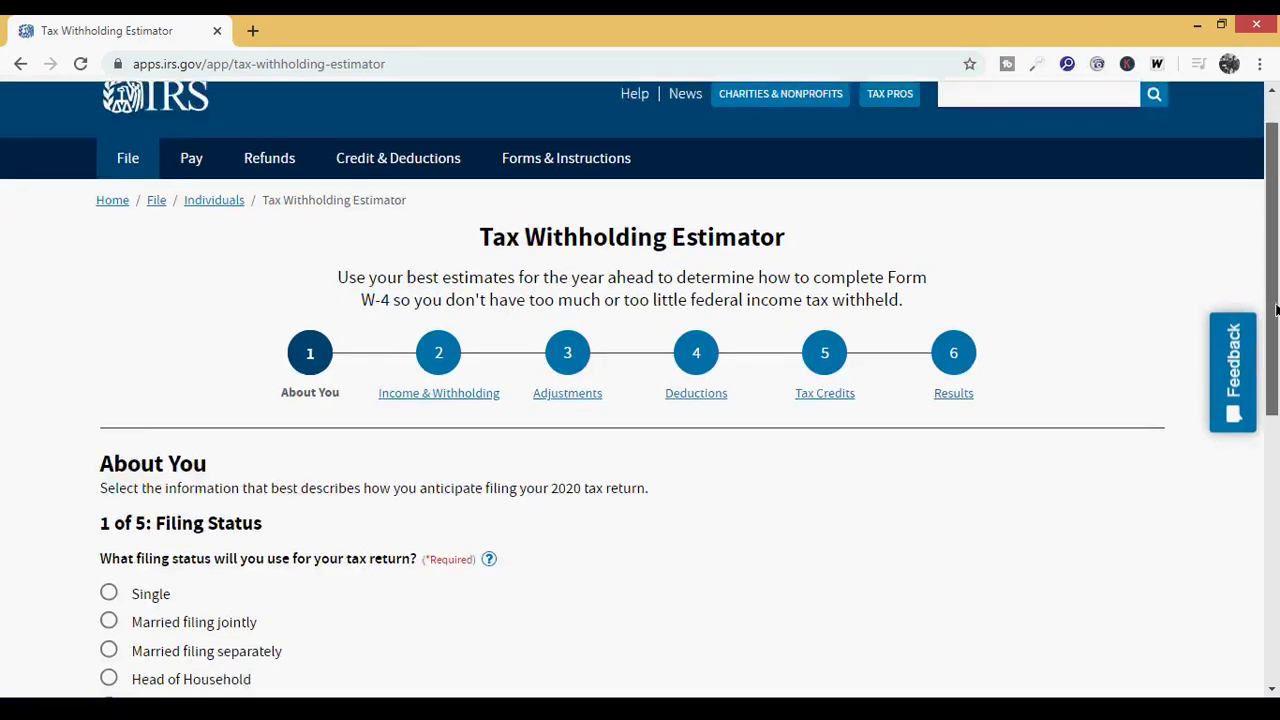
scroll(640, 387, "down", 1)
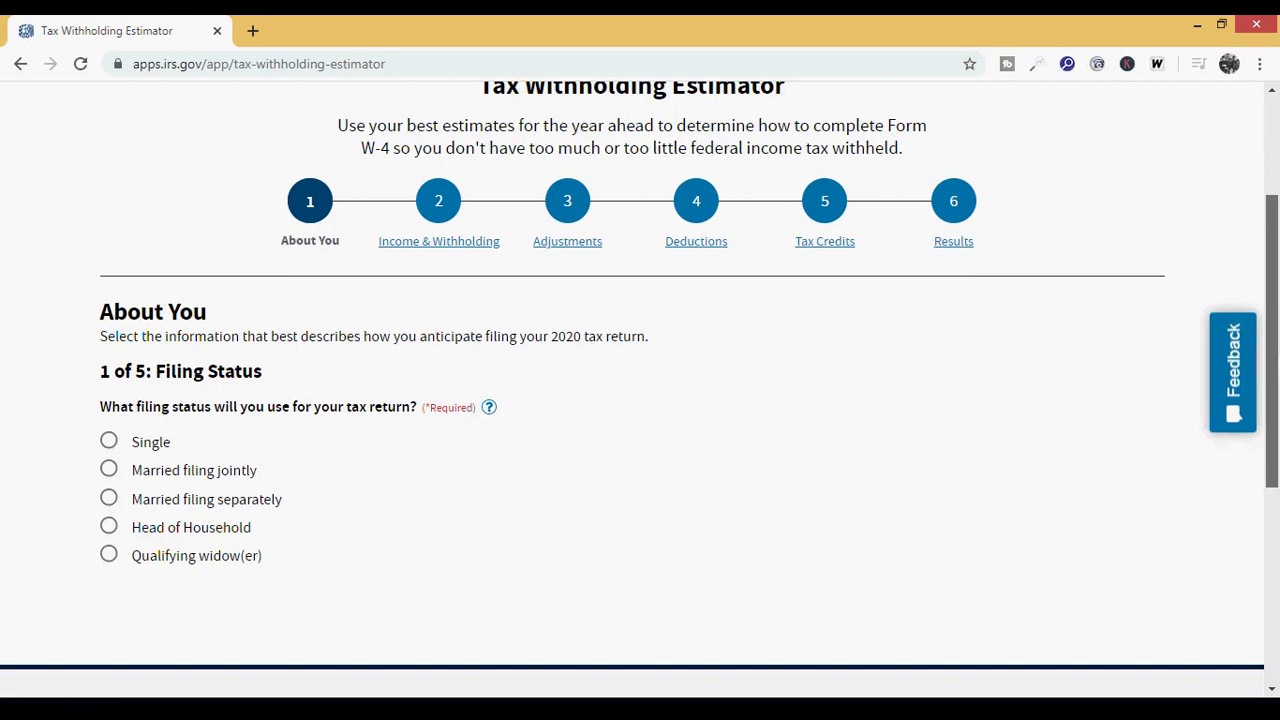
scroll(640, 375, "down", 1)
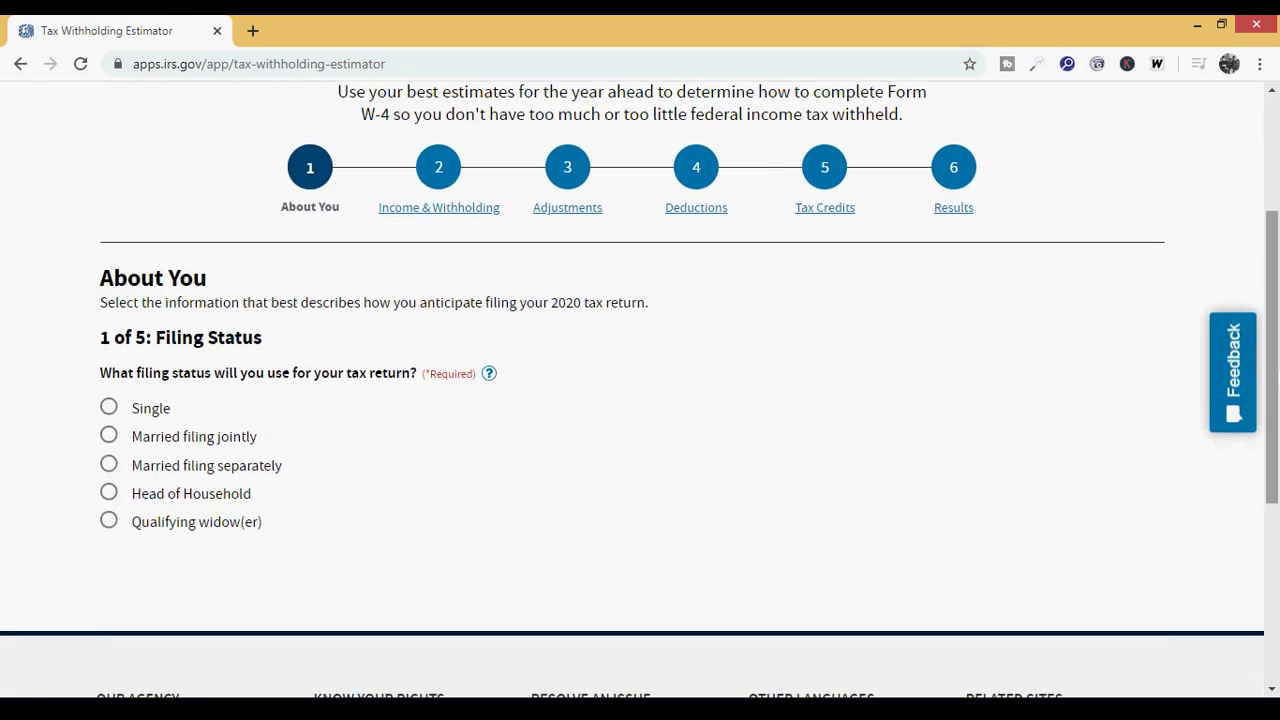
left_click(109, 465)
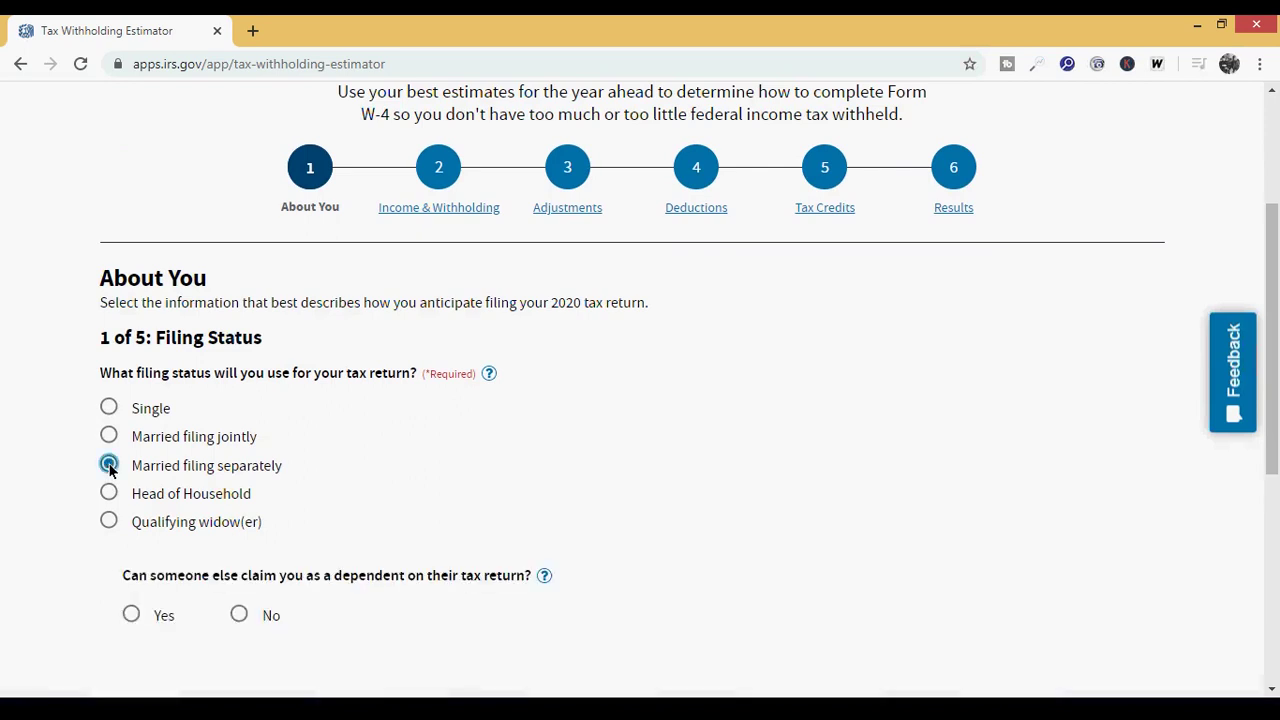
Answer No to being claimed as a dependent and claim 2 dependents.
left_click(240, 614)
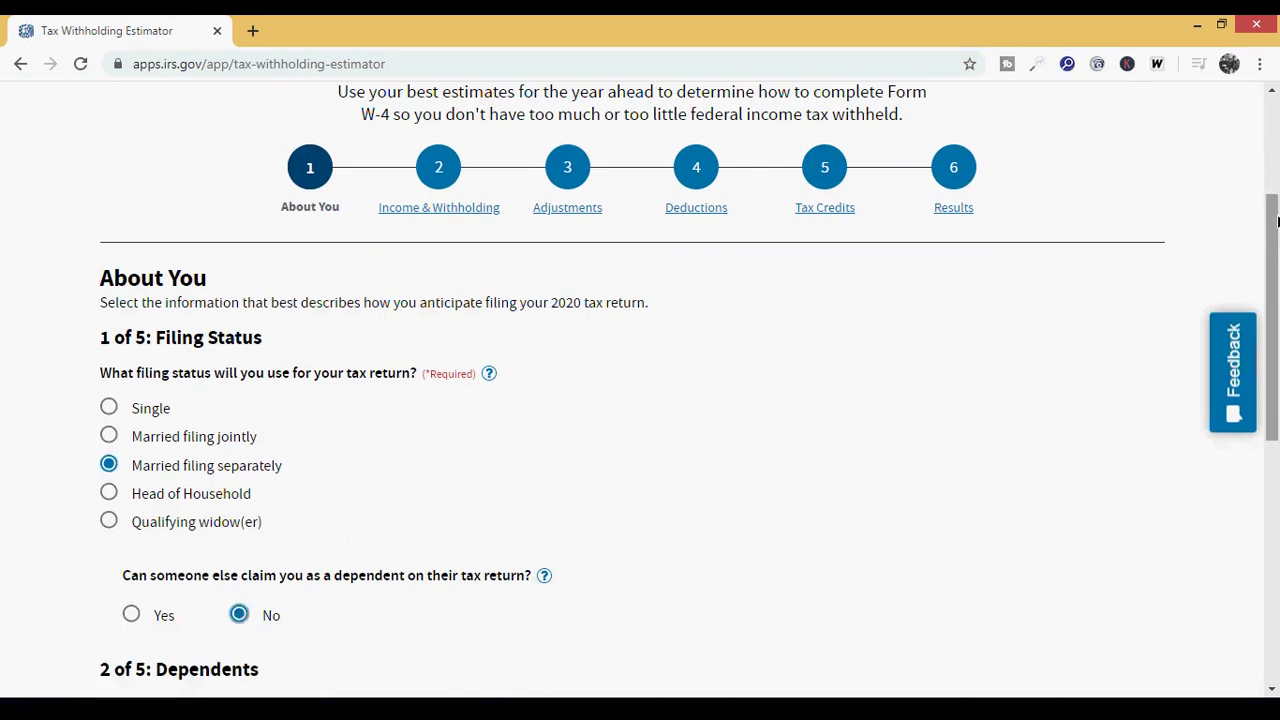
left_click_drag(1275, 220, 1275, 382)
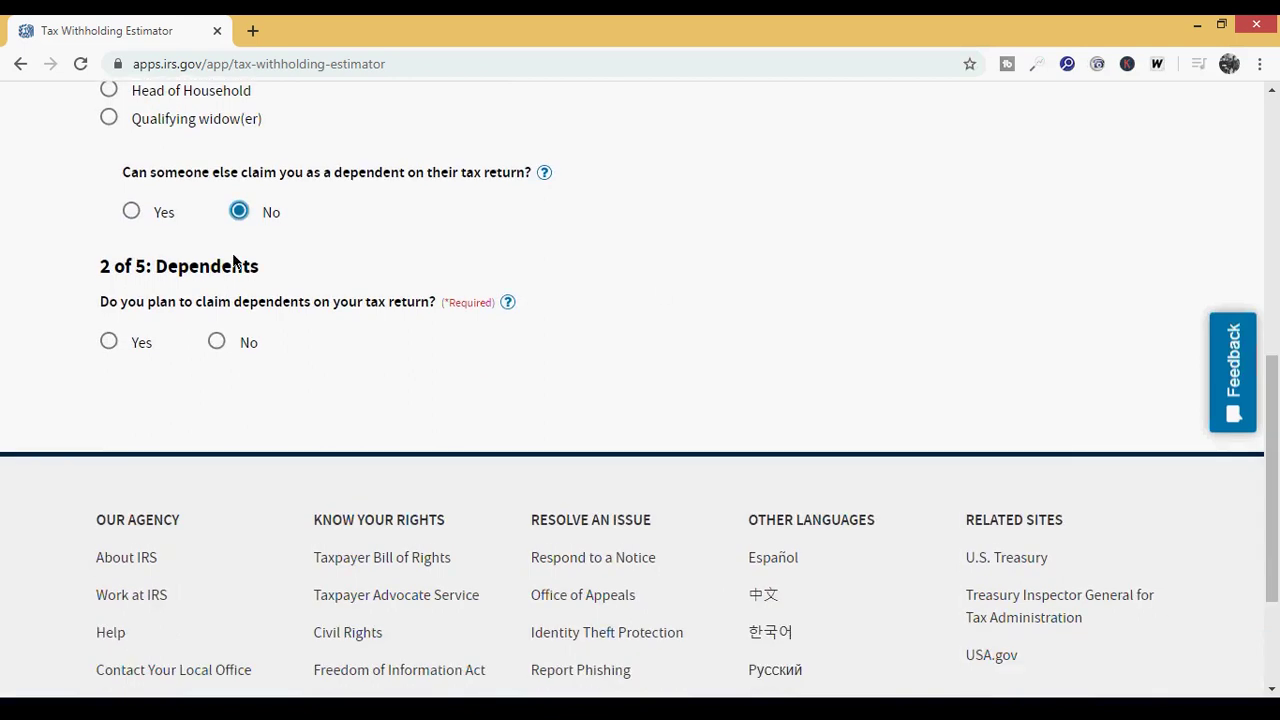
left_click(109, 342)
left_click(377, 451)
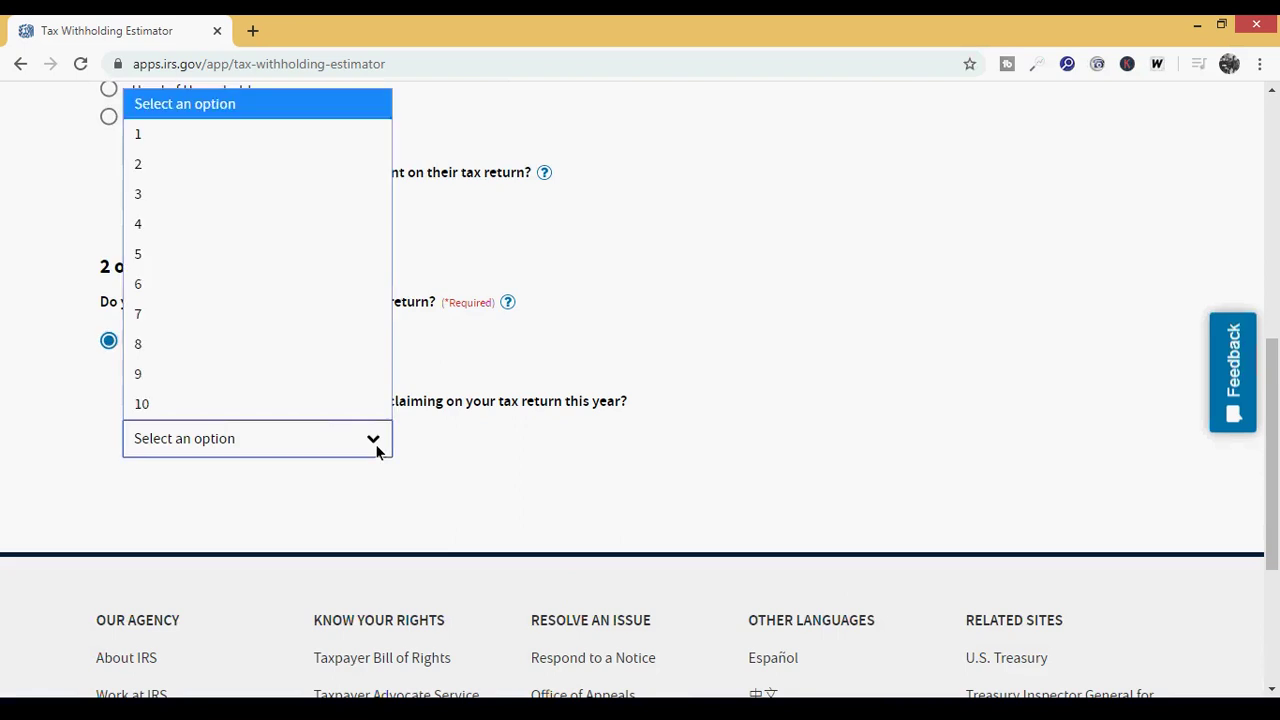
left_click(200, 160)
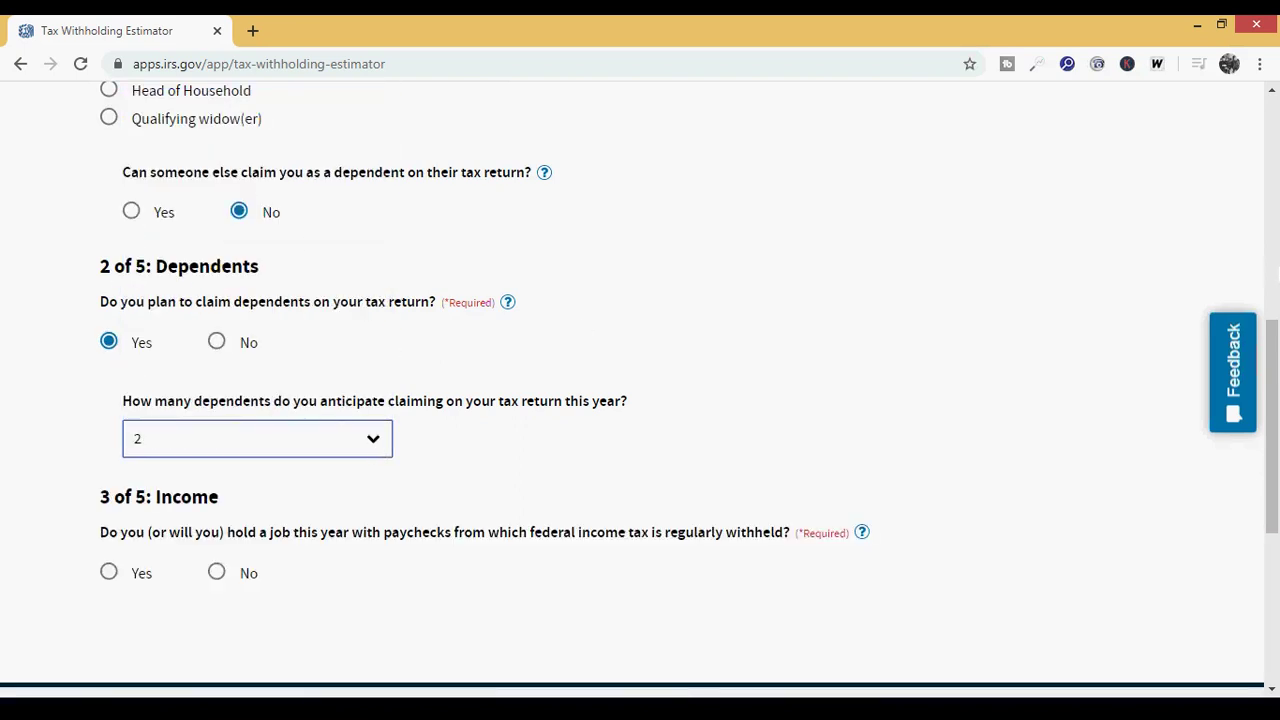
left_click_drag(1272, 430, 1272, 438)
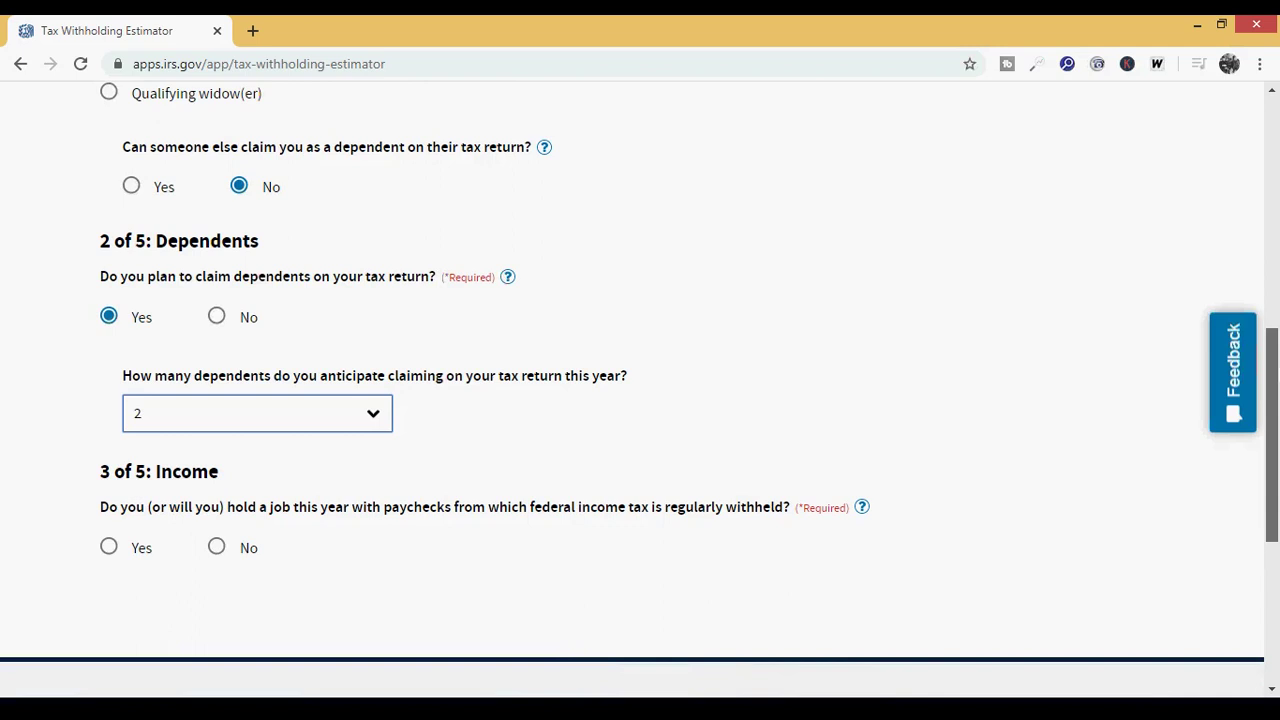
Report one job with tax withheld and no pension income, then continue to Income & Withholding.
scroll(100, 445, "down", 2)
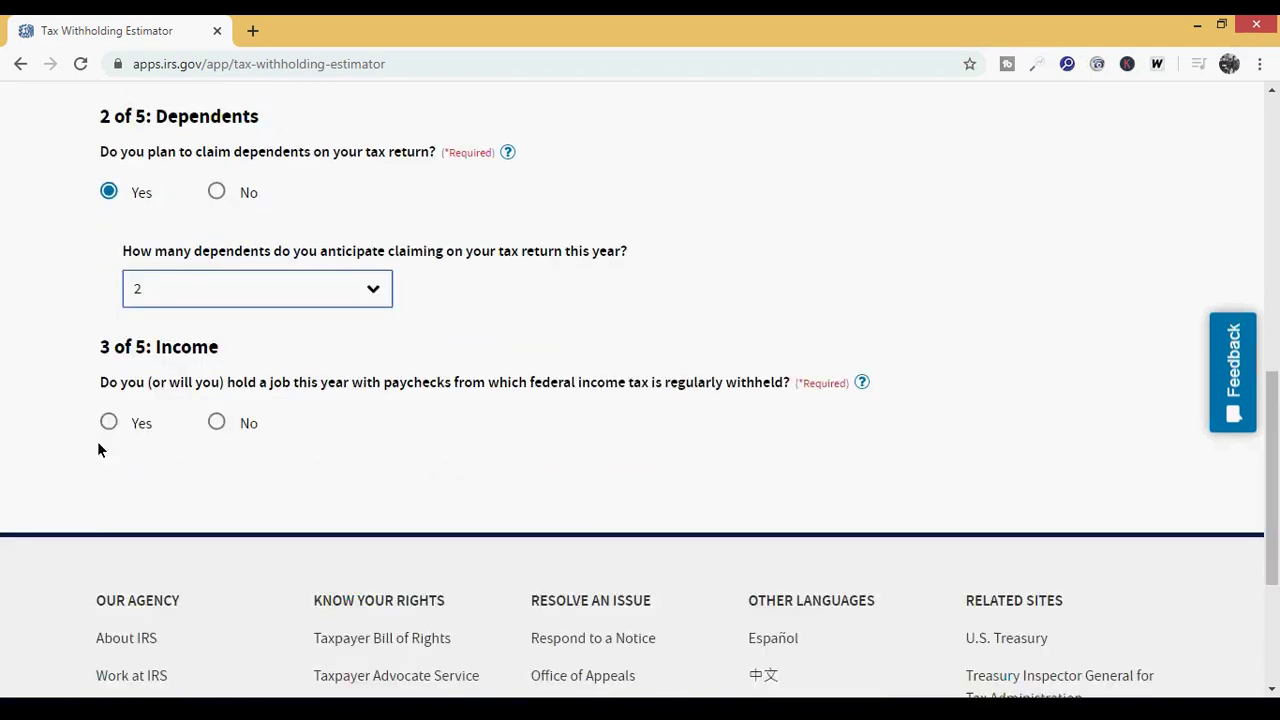
left_click(108, 420)
scroll(1275, 453, "down", 3)
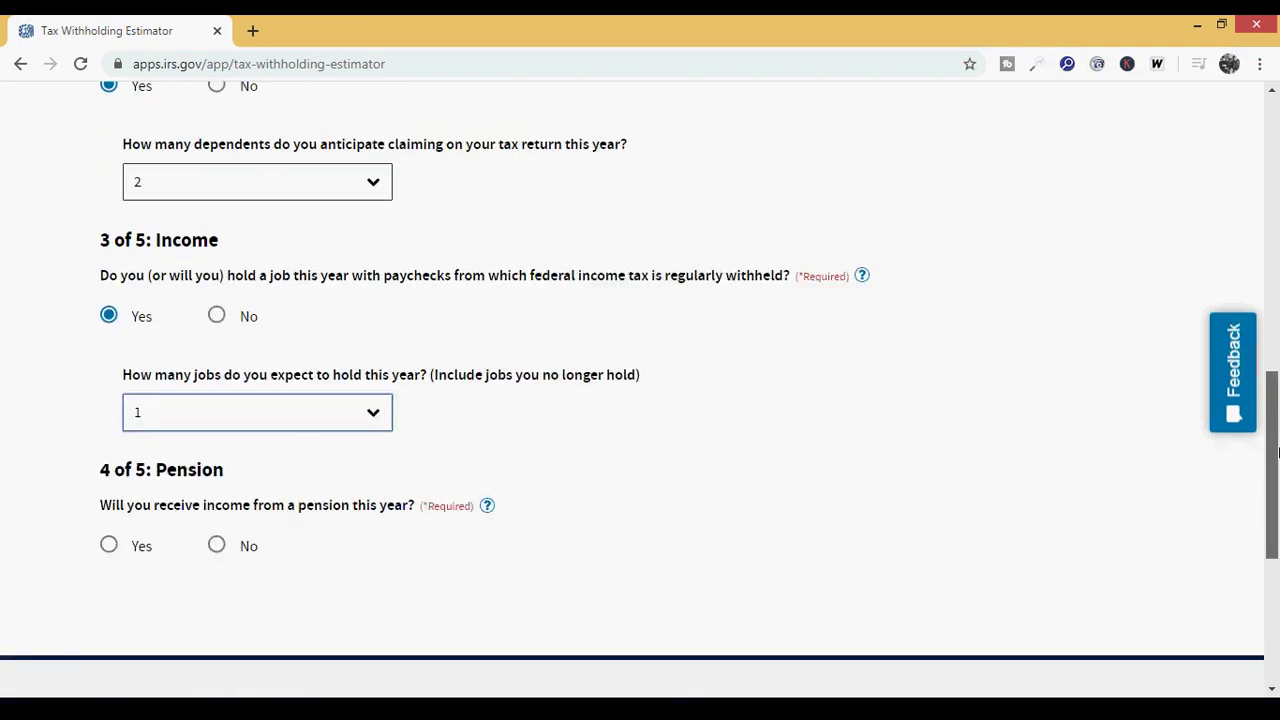
left_click(217, 319)
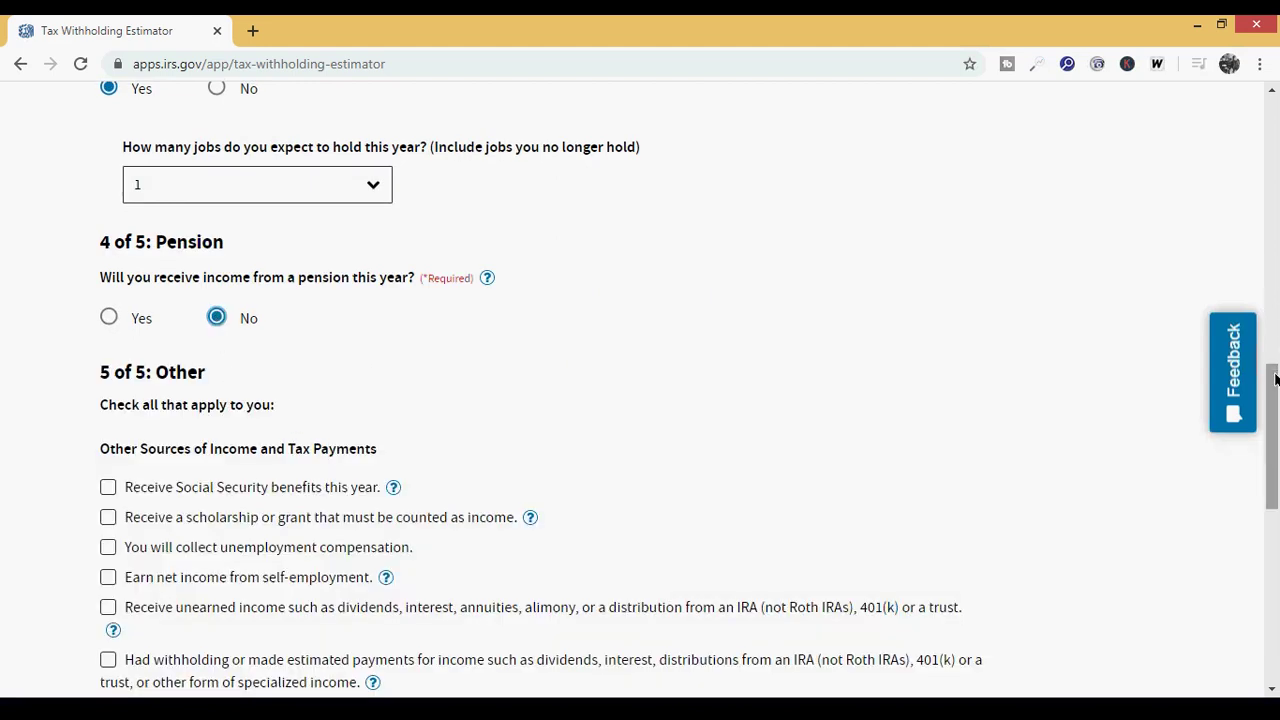
left_click_drag(1275, 378, 1275, 391)
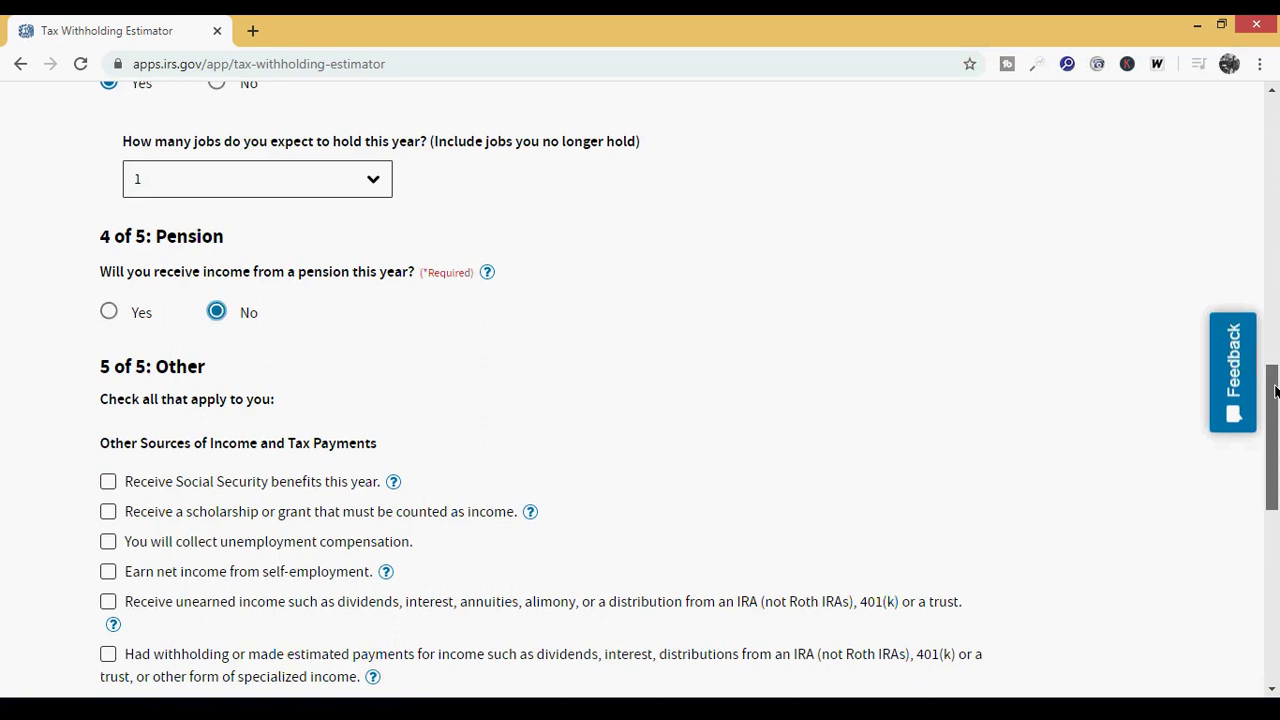
scroll(1275, 391, "down", 3)
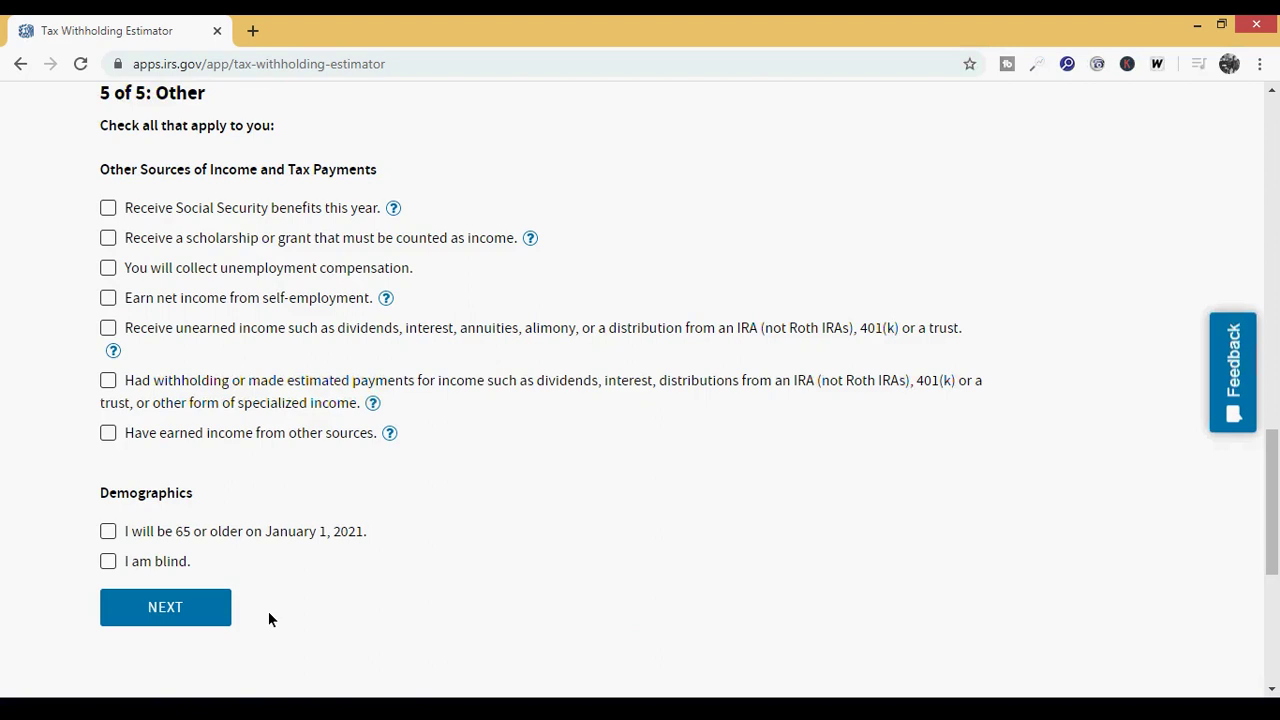
left_click(167, 606)
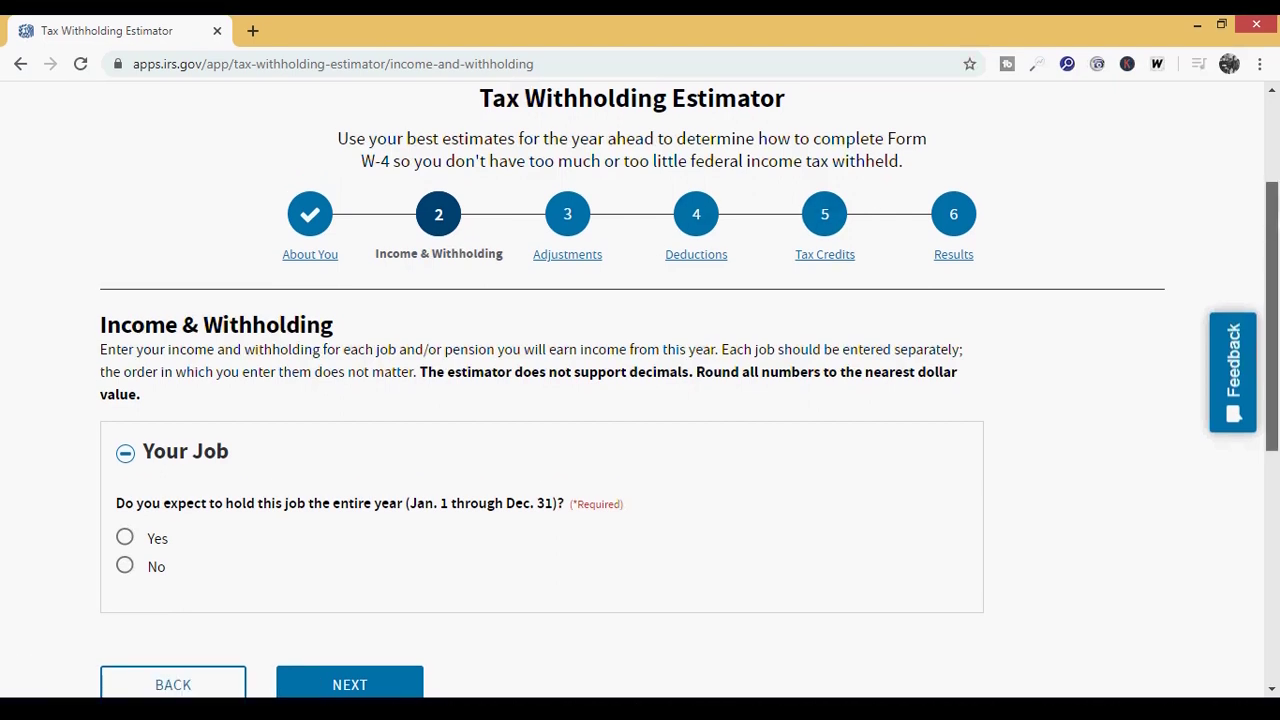
Confirm the job lasts the entire year and set the pay frequency to every two weeks.
scroll(171, 362, "down", 2)
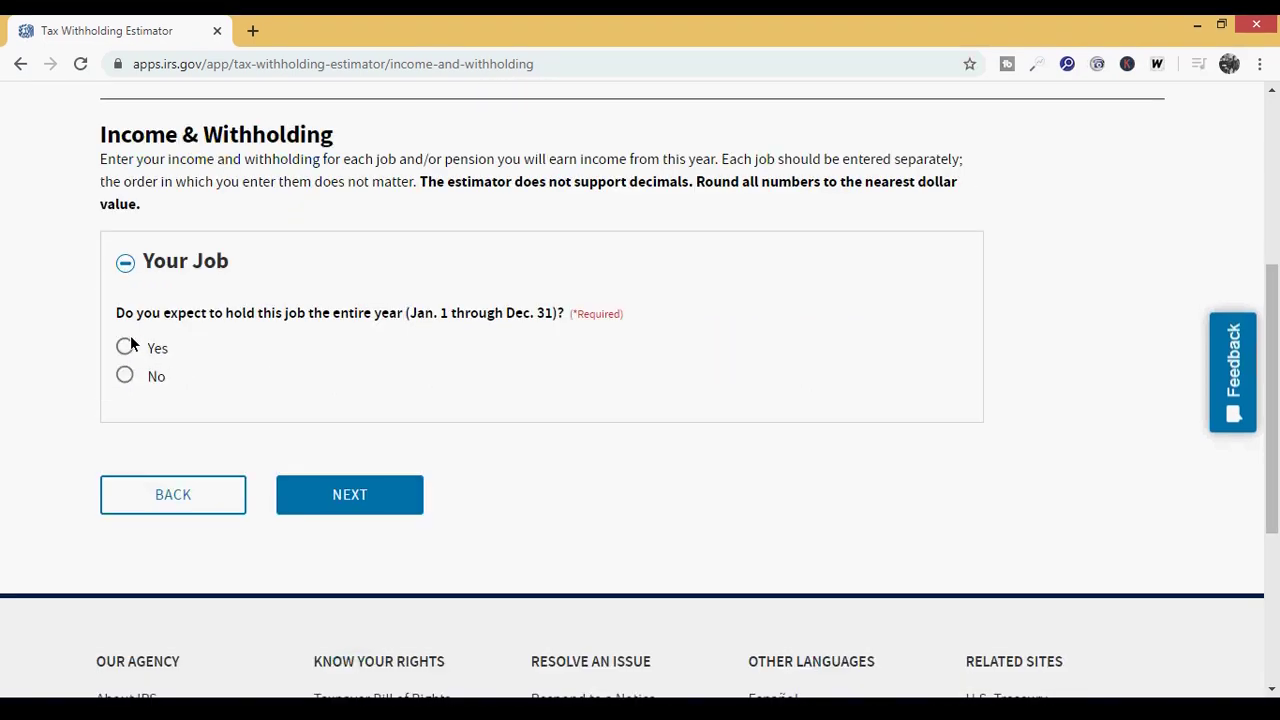
left_click(124, 348)
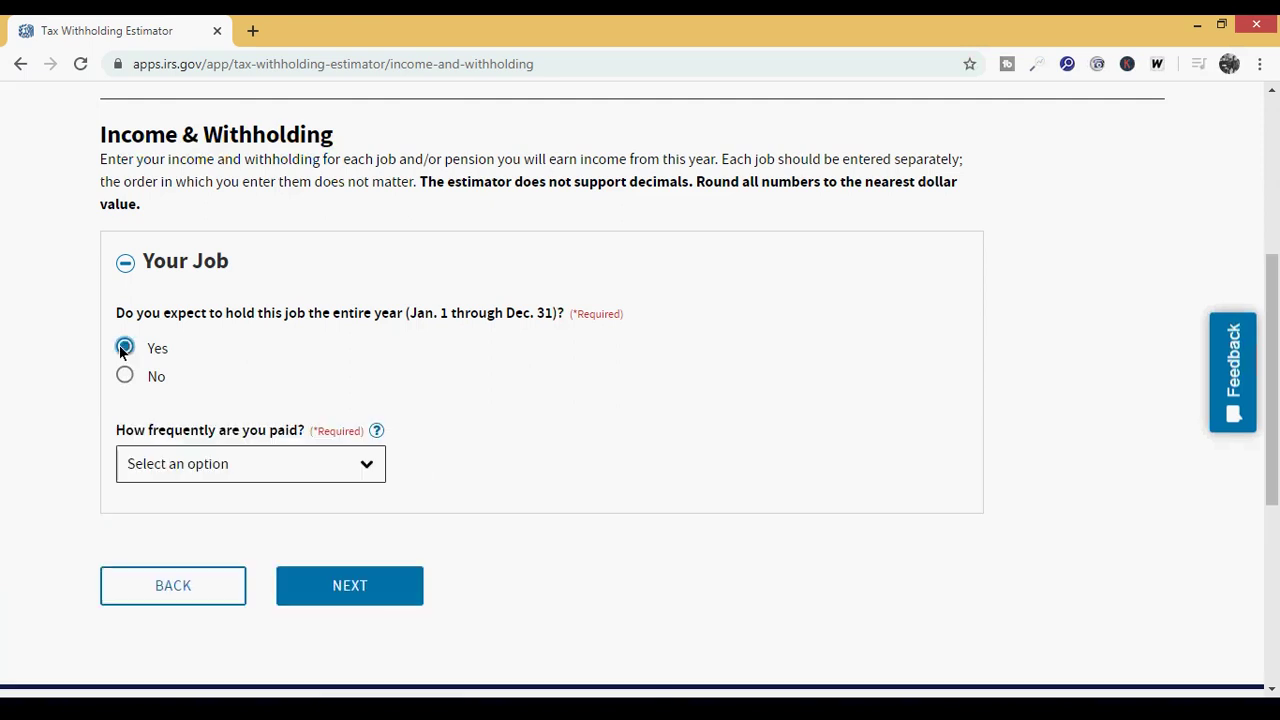
left_click(292, 463)
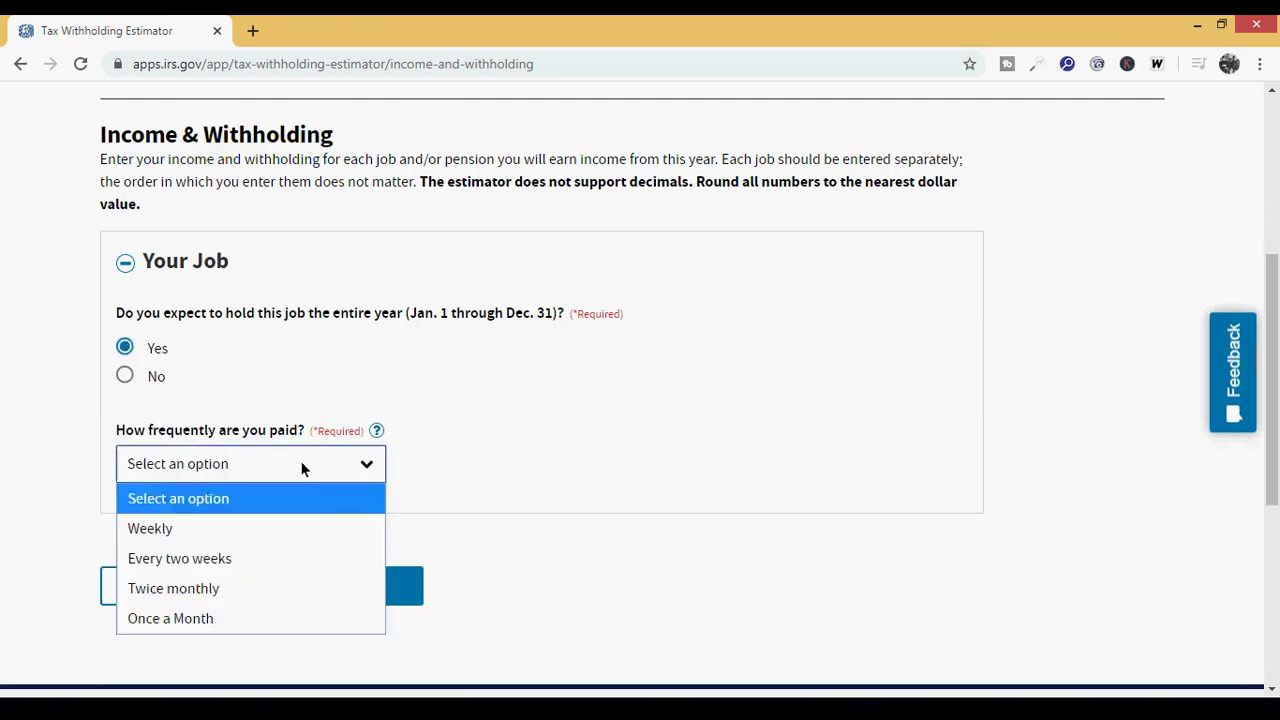
left_click(273, 558)
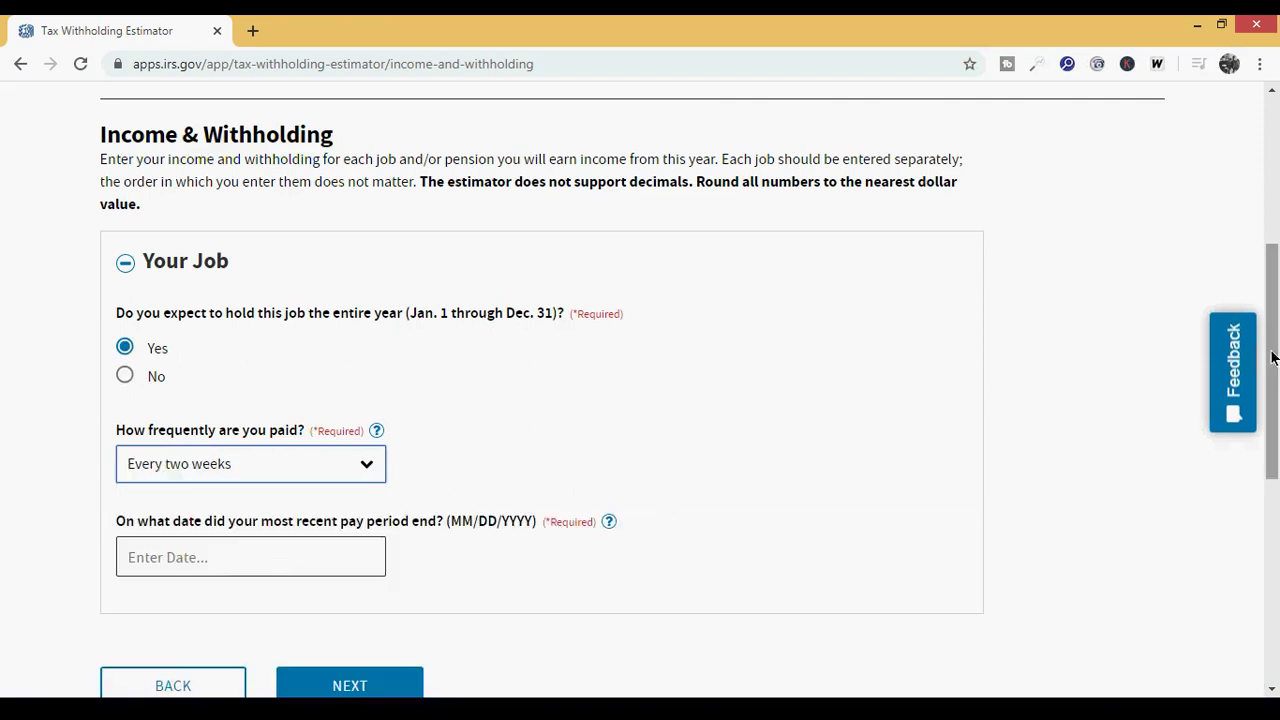
left_click_drag(1274, 343, 1277, 397)
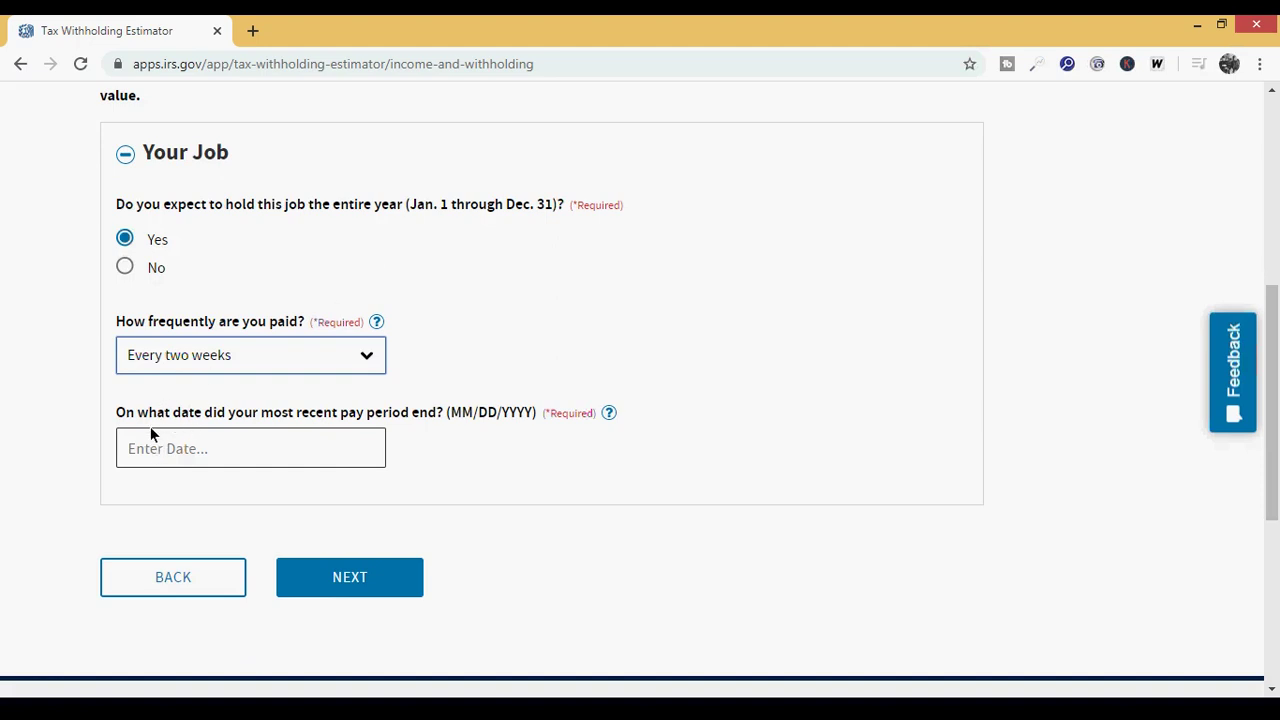
Pick February 14, 2020 as the most recent pay-period end date.
left_click(295, 459)
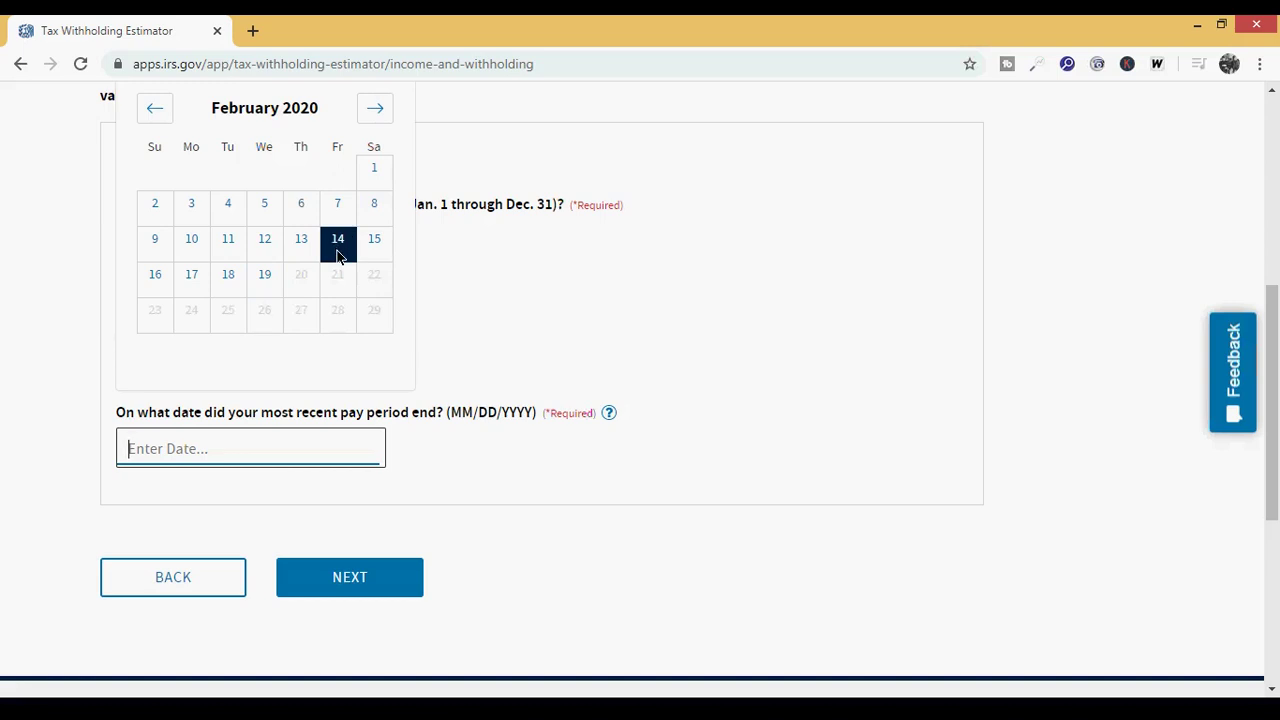
left_click(337, 250)
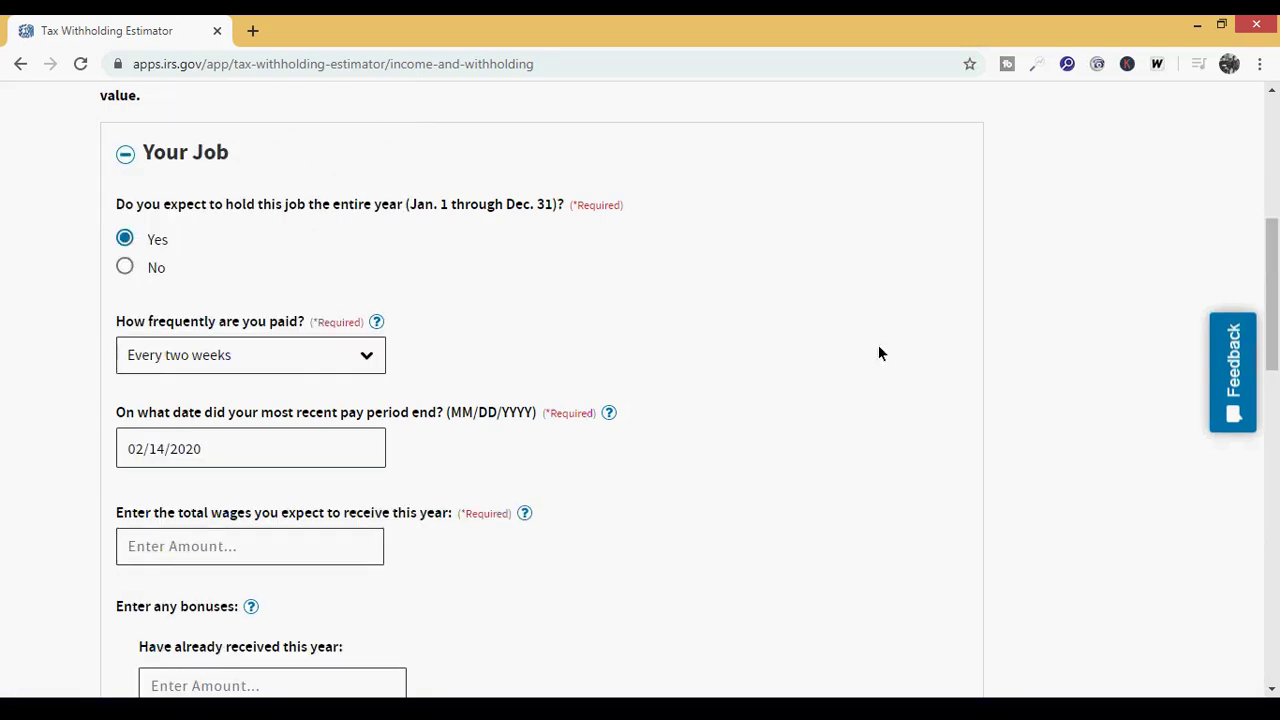
left_click_drag(1275, 365, 1275, 402)
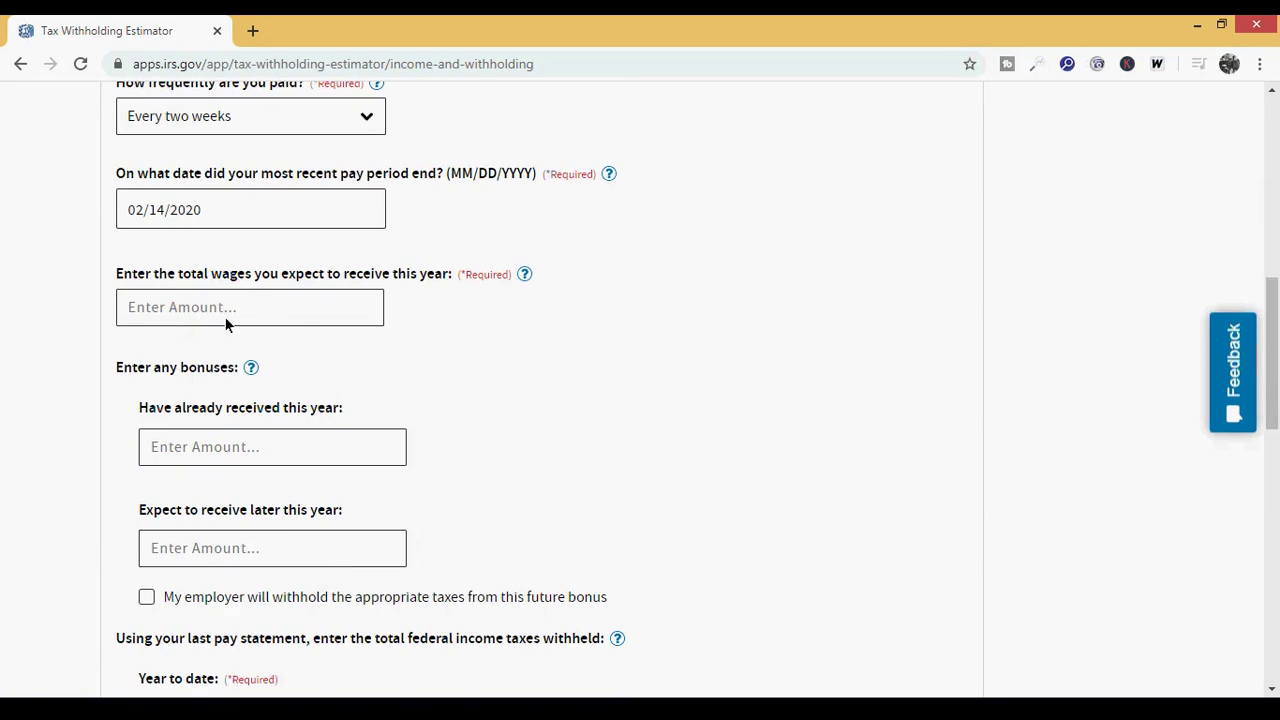
Enter $45,000 as expected yearly wages from the autofill suggestion.
left_click(276, 320)
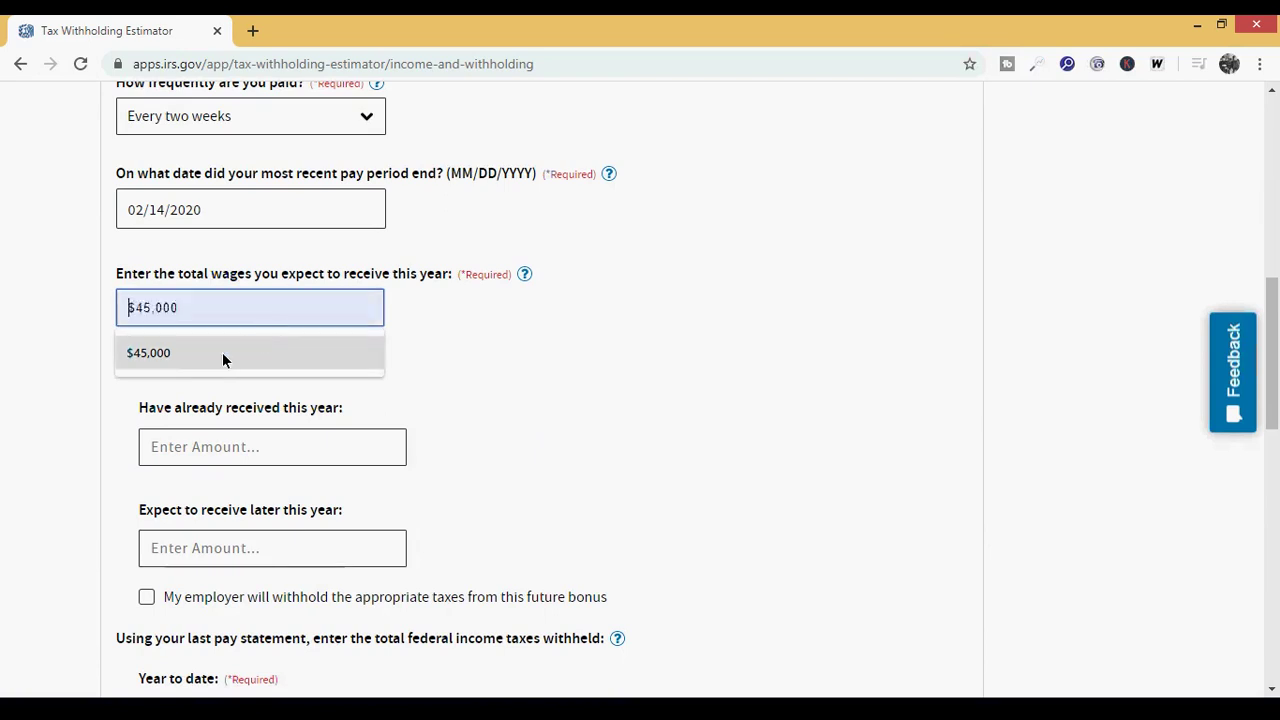
left_click(189, 362)
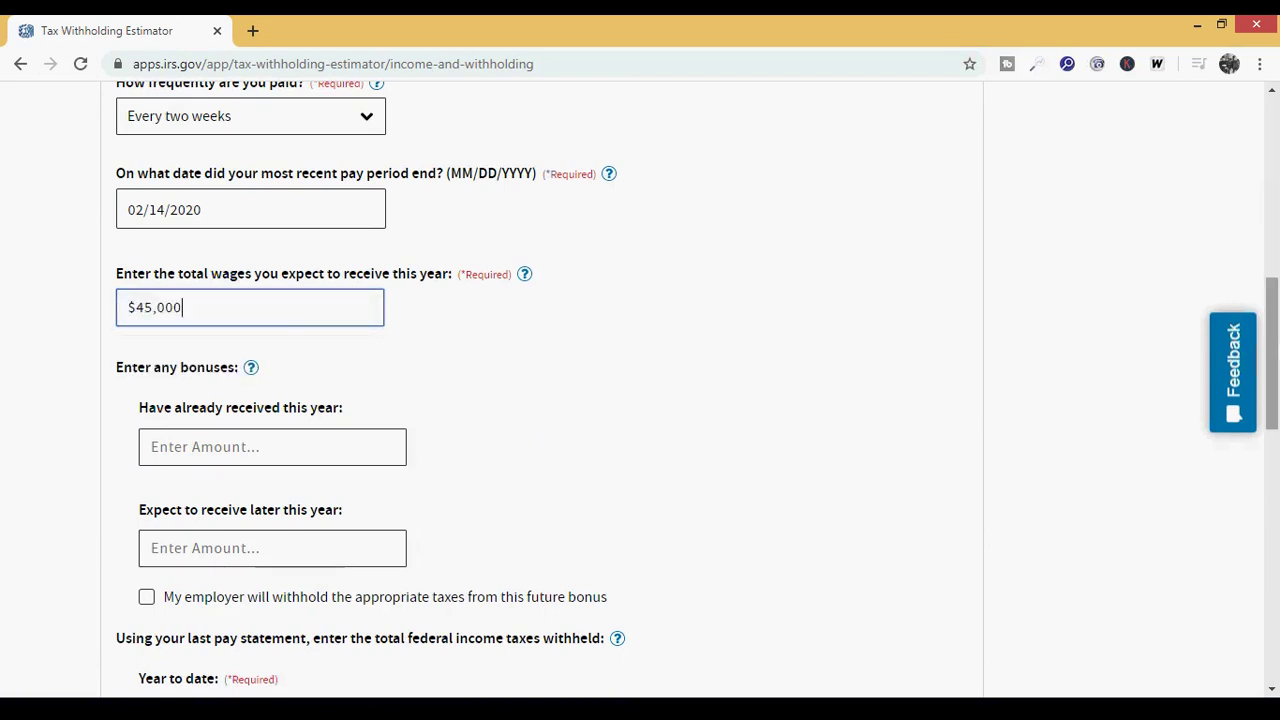
left_click_drag(1272, 353, 1276, 407)
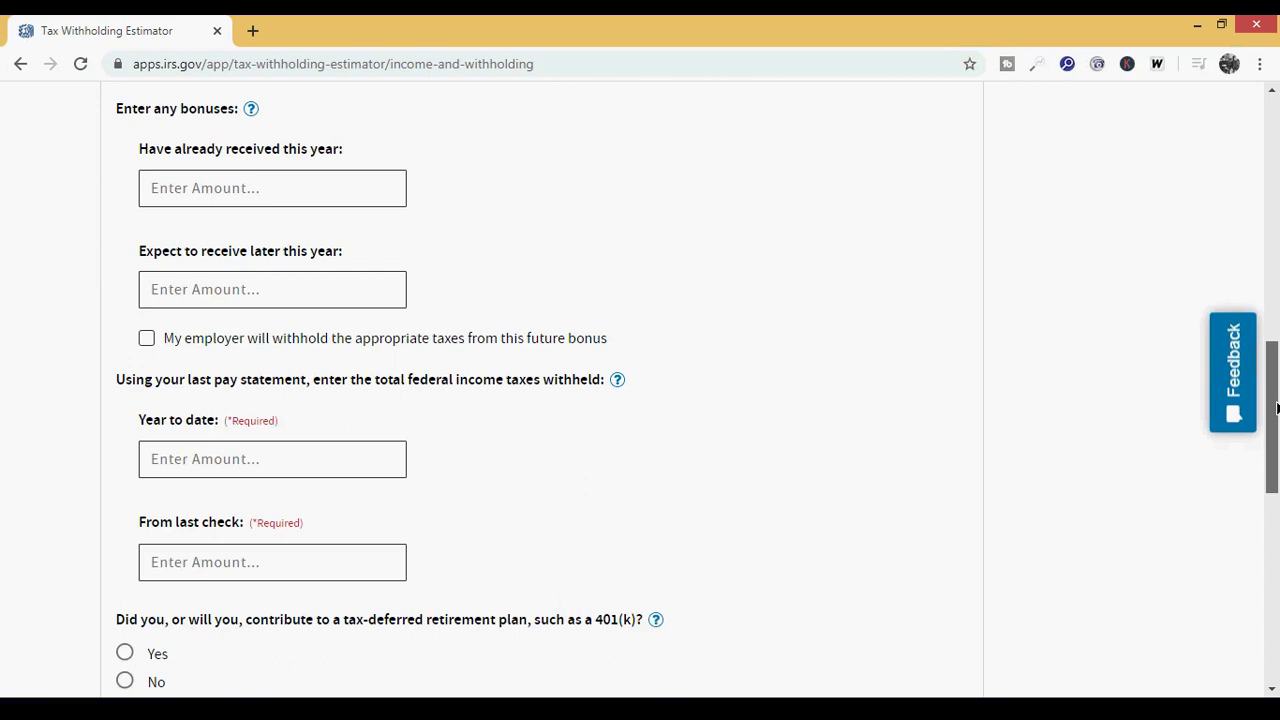
Fill in $1,728 as year-to-date federal income tax withheld from the autofill list.
left_click_drag(1276, 412, 1276, 420)
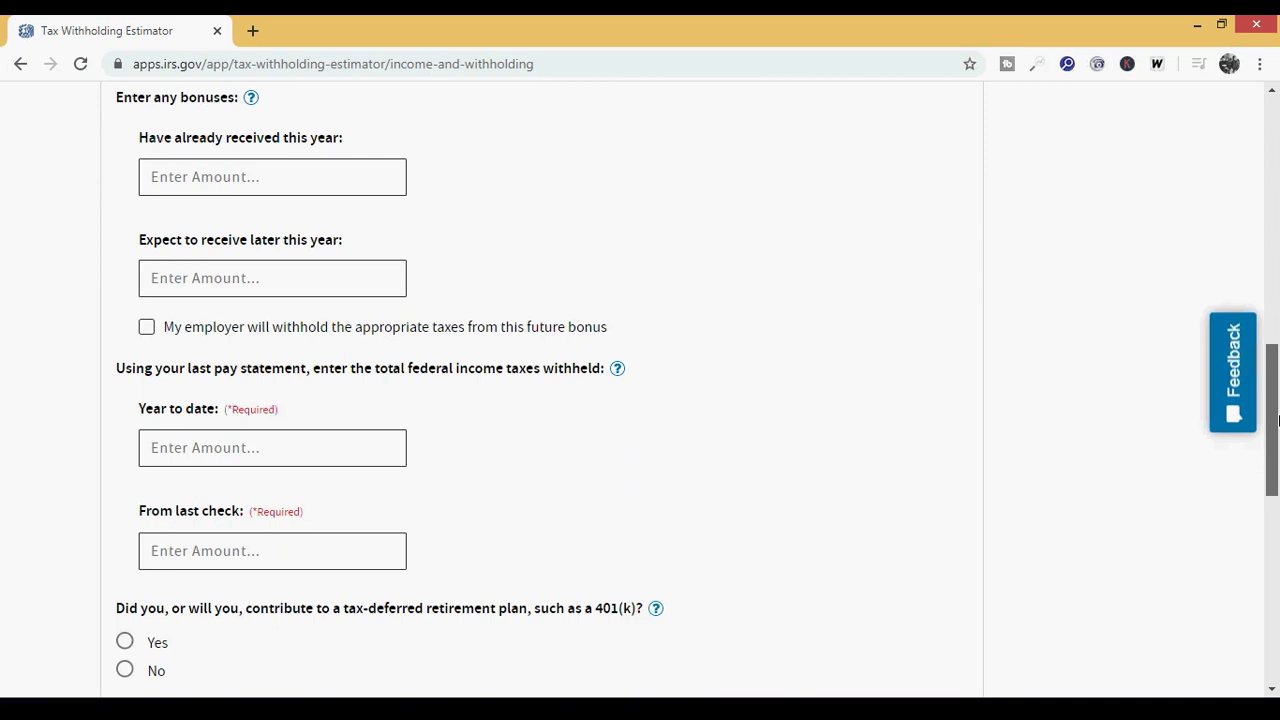
left_click_drag(1276, 420, 1276, 467)
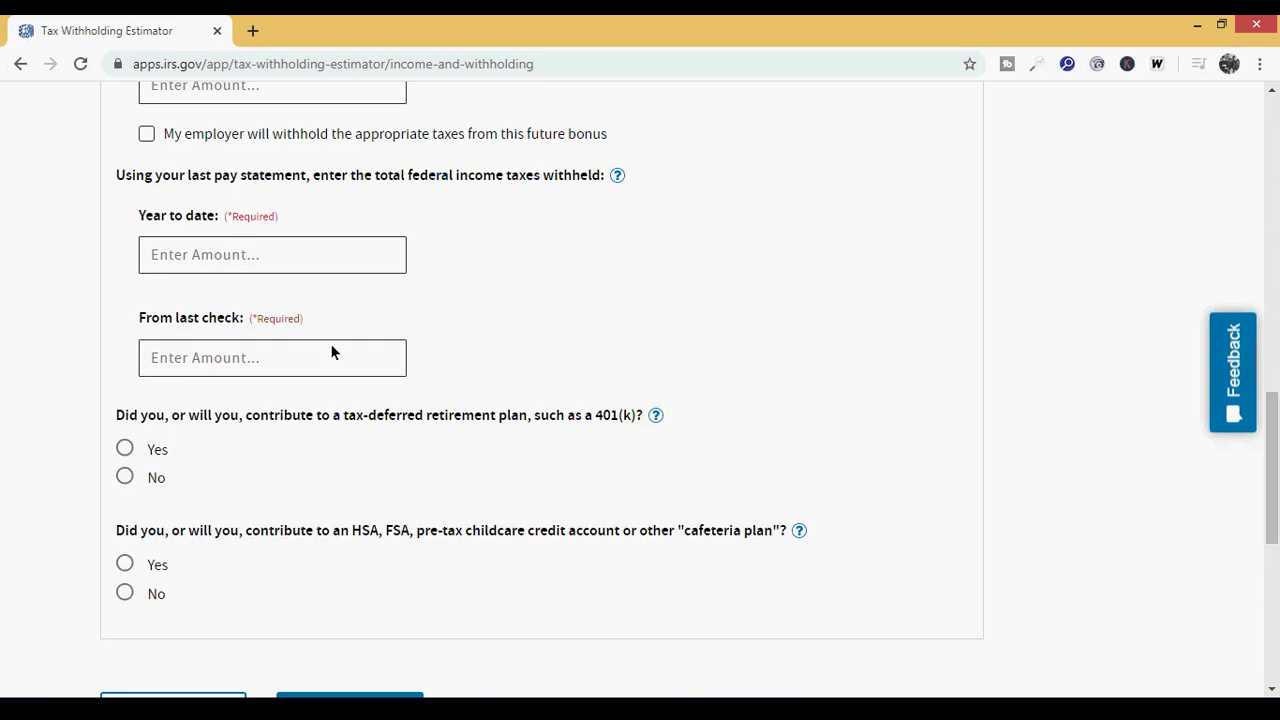
left_click(227, 262)
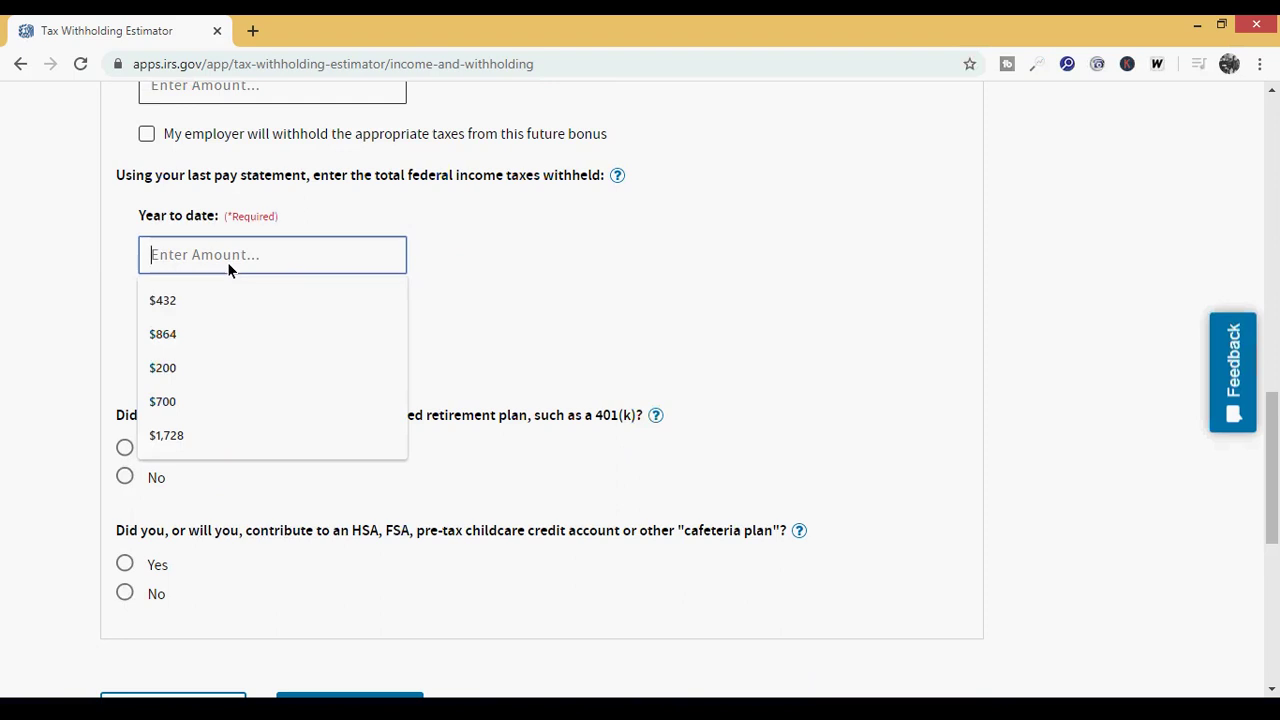
left_click(196, 442)
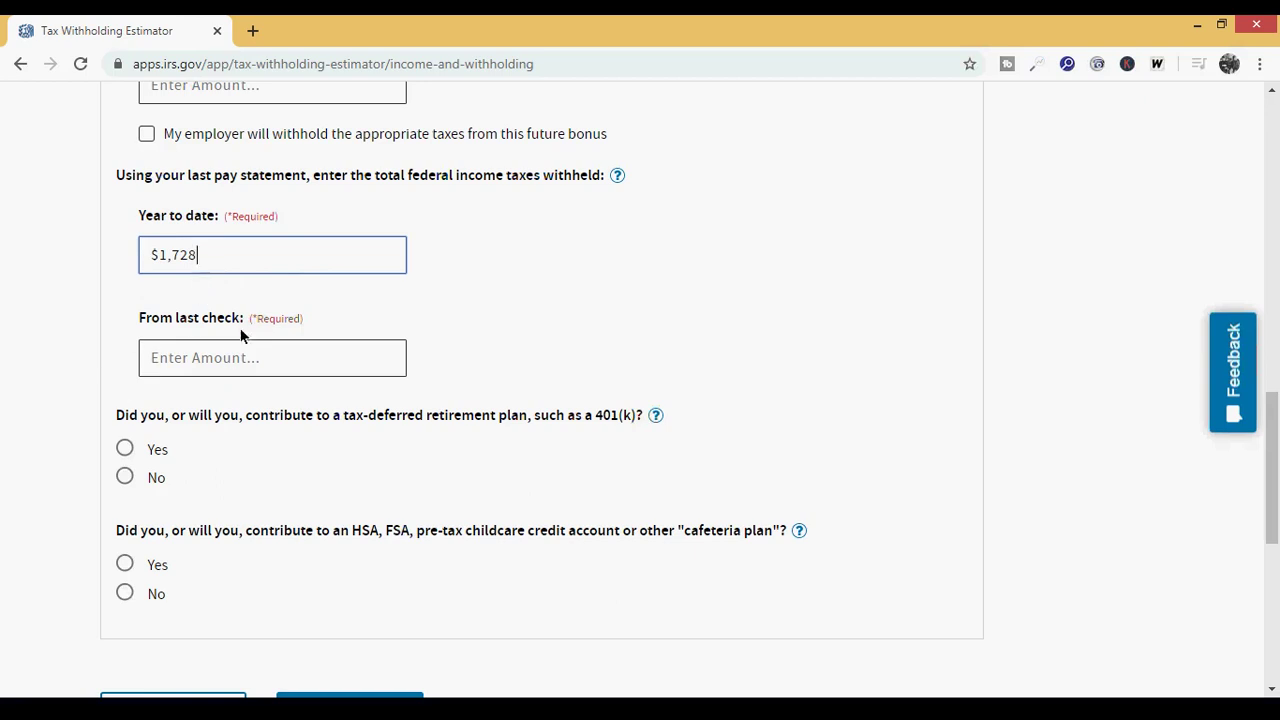
Enter $432 as federal tax withheld from the last check.
left_click(202, 361)
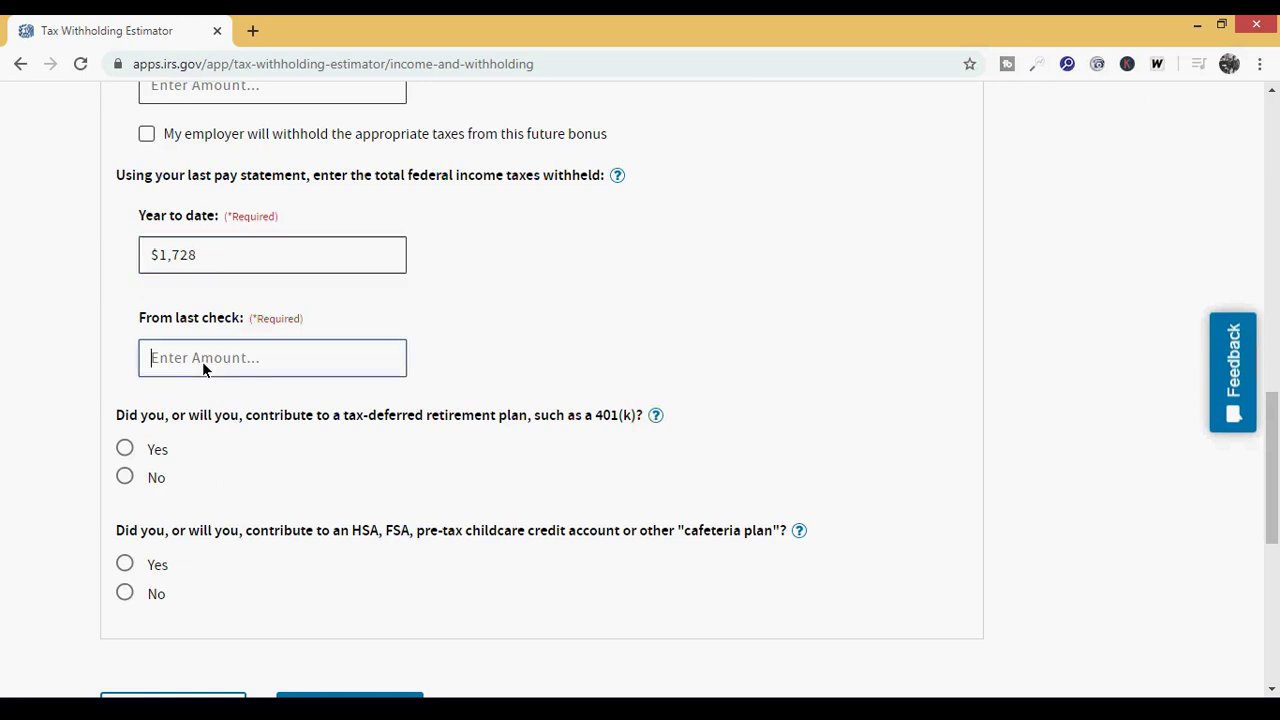
left_click(180, 404)
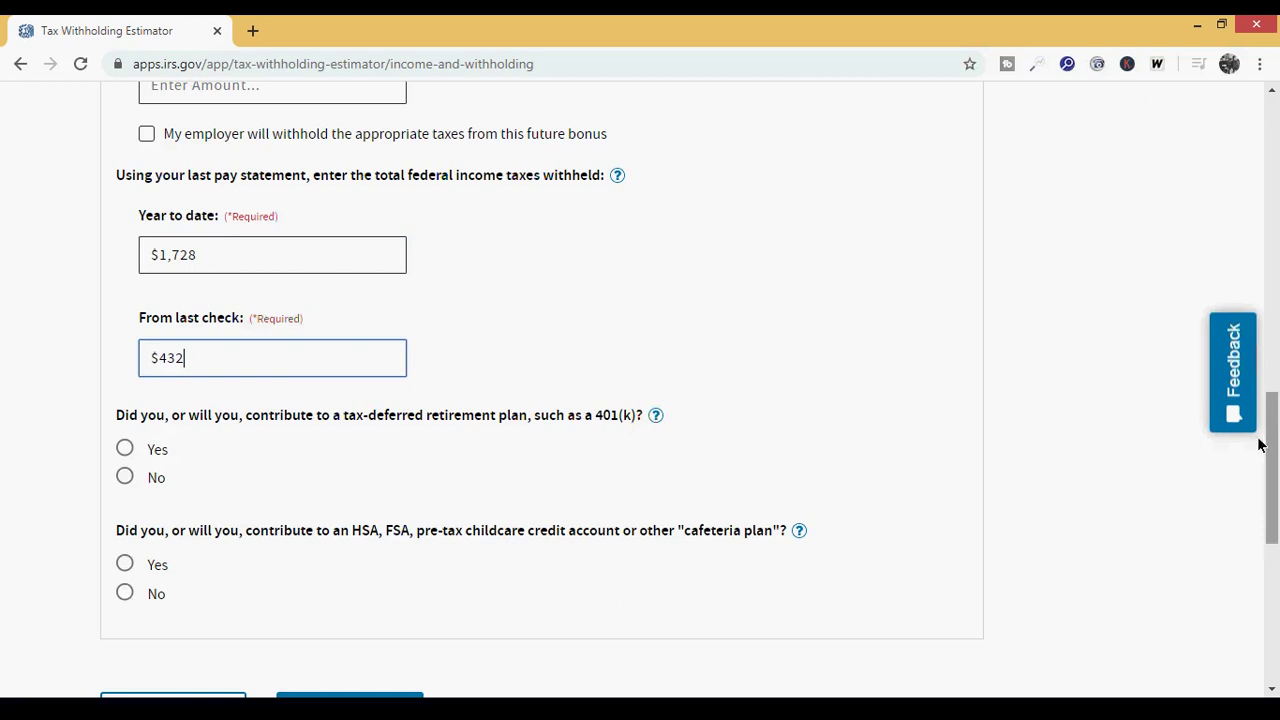
left_click_drag(1273, 457, 1275, 516)
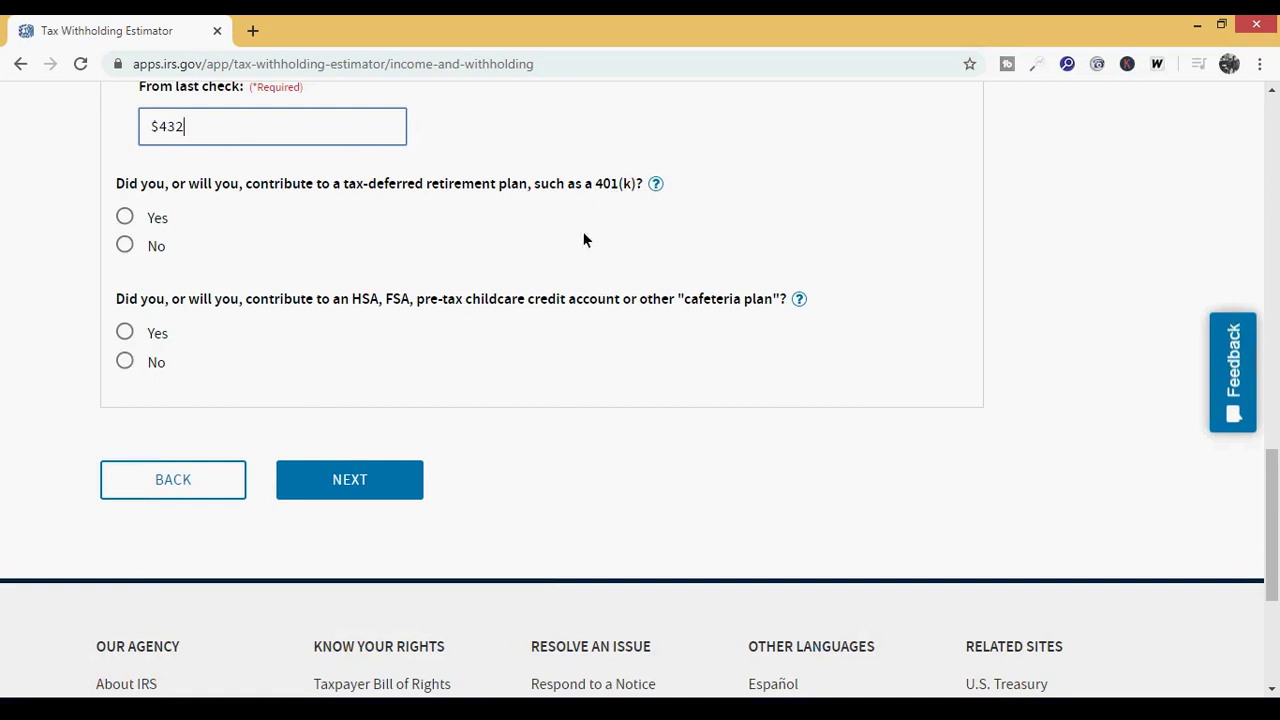
Answer No to the 401(k) and HSA/FSA contribution questions.
left_click(124, 247)
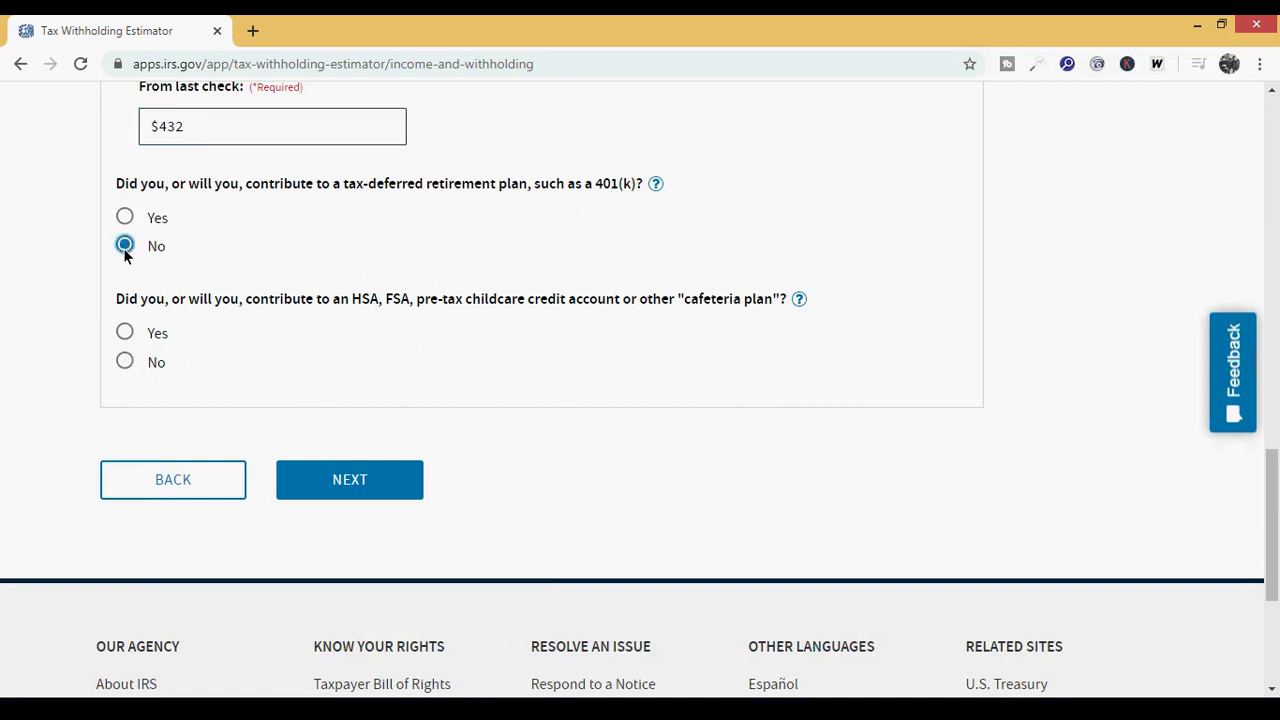
left_click(656, 184)
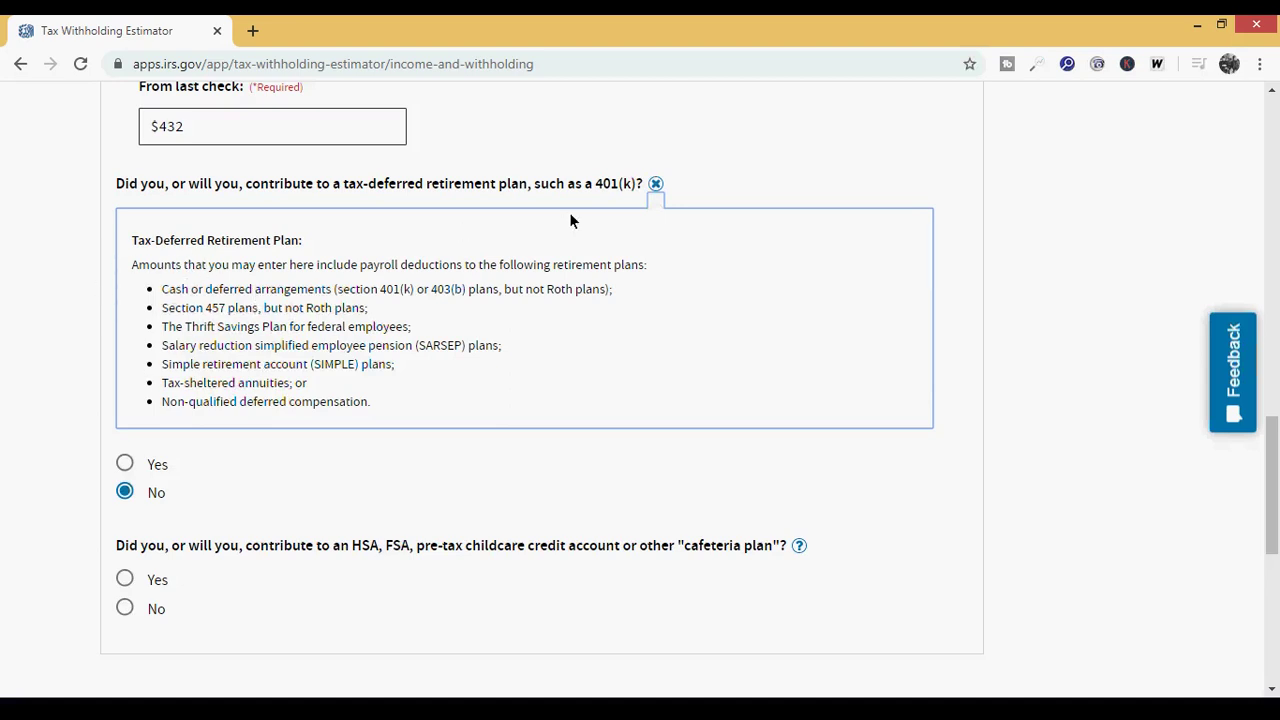
left_click(656, 185)
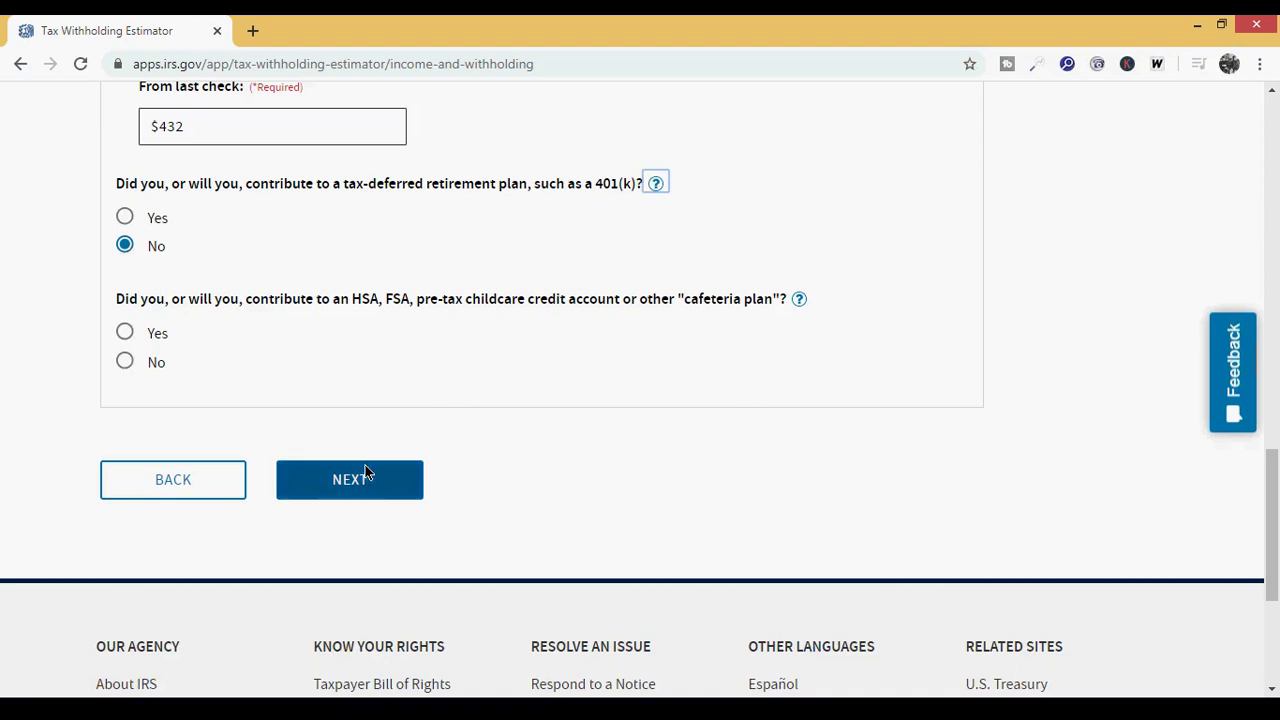
left_click(124, 363)
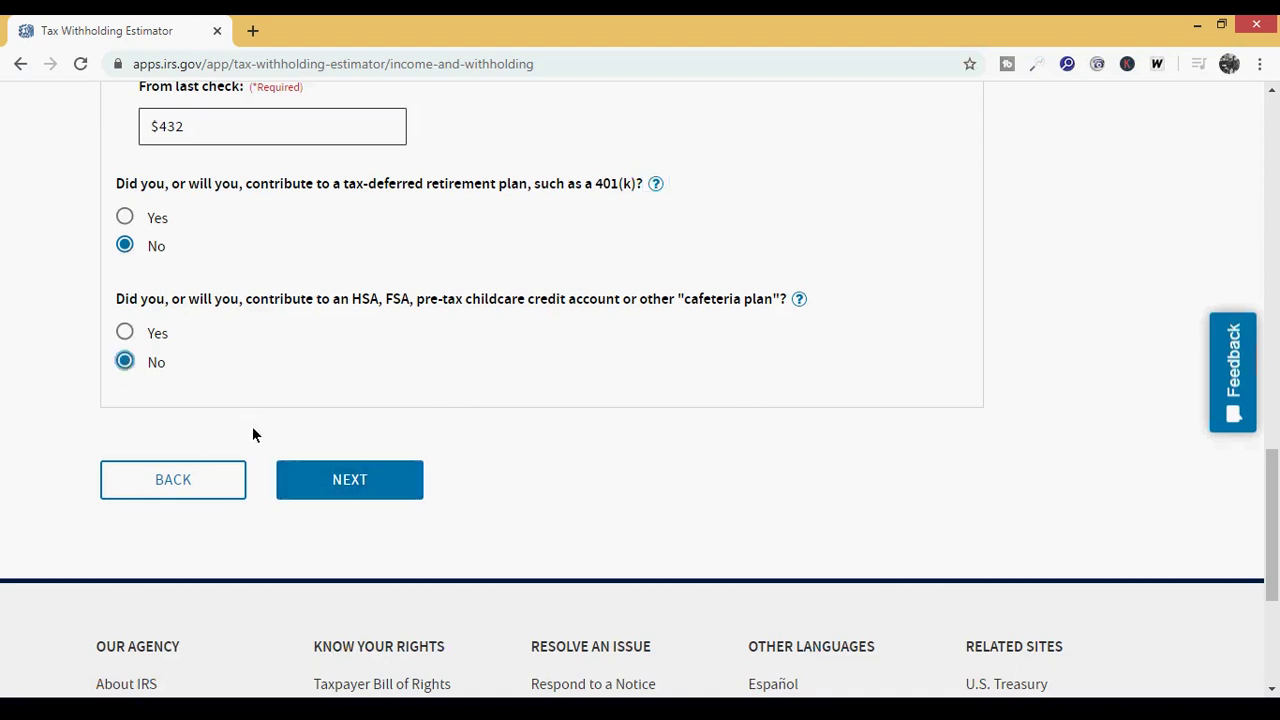
left_click(335, 475)
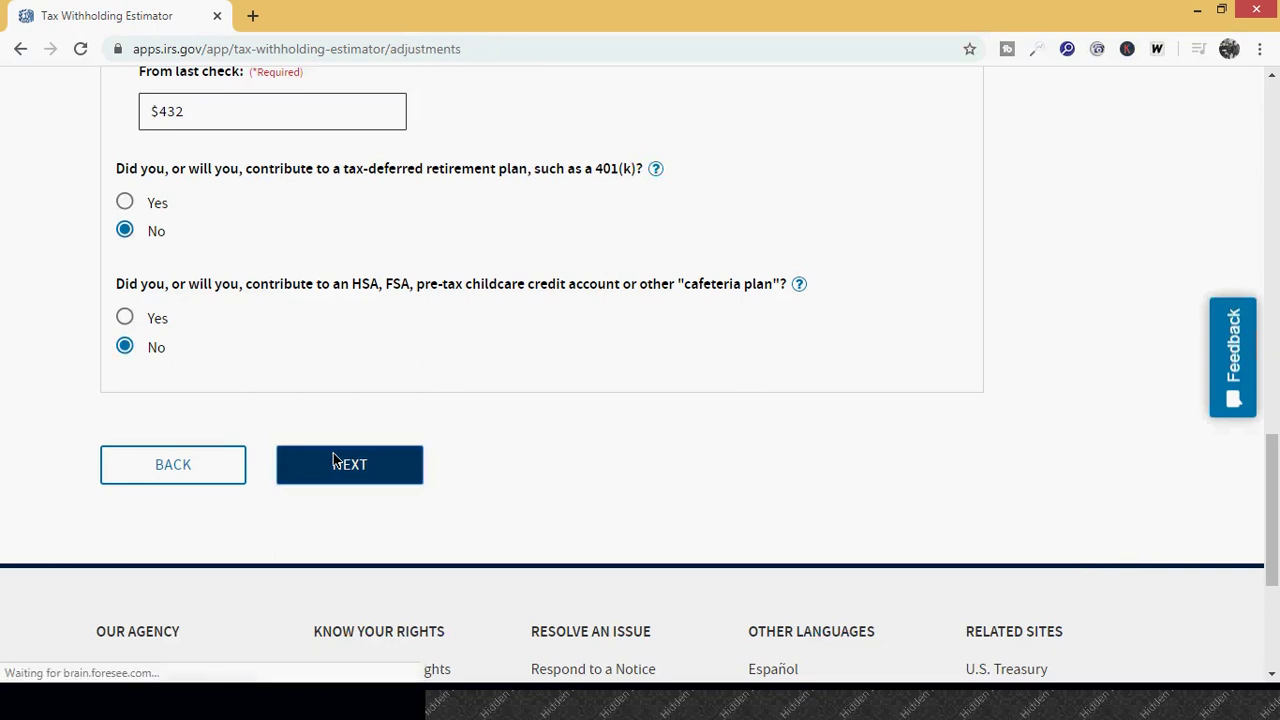
scroll(335, 460, "down", 3)
left_click_drag(1272, 402, 1275, 255)
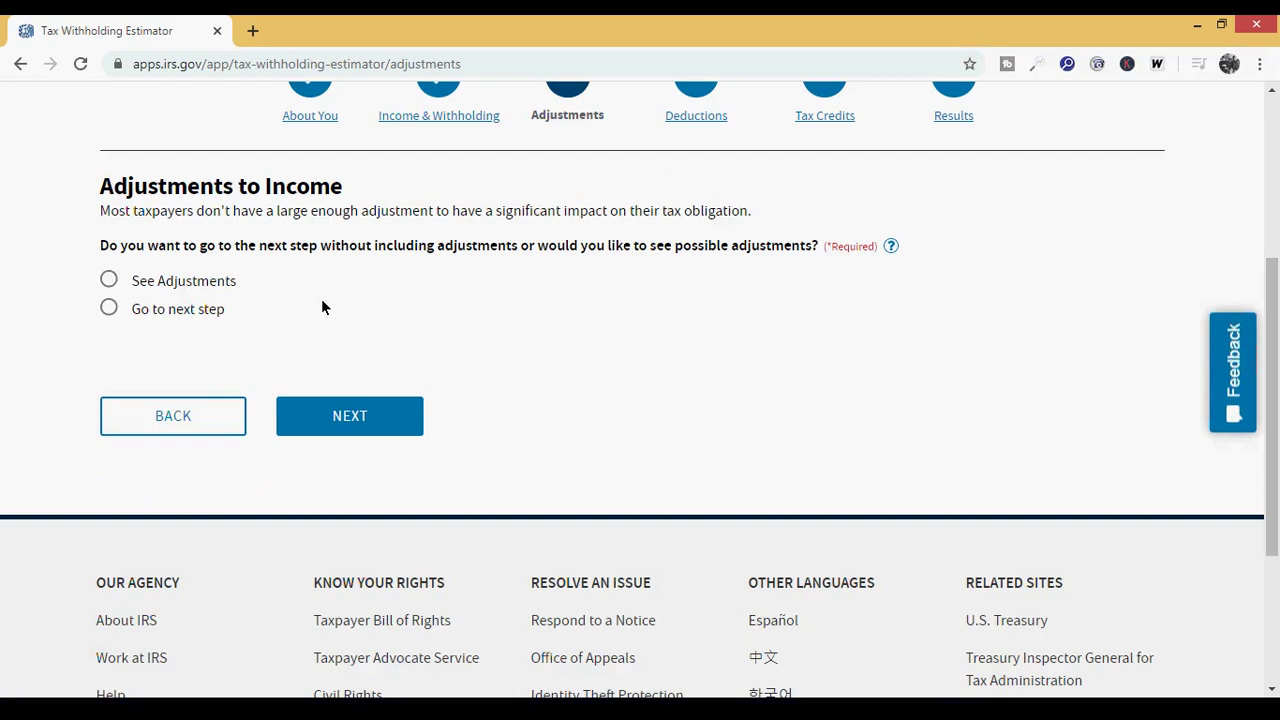
left_click(111, 282)
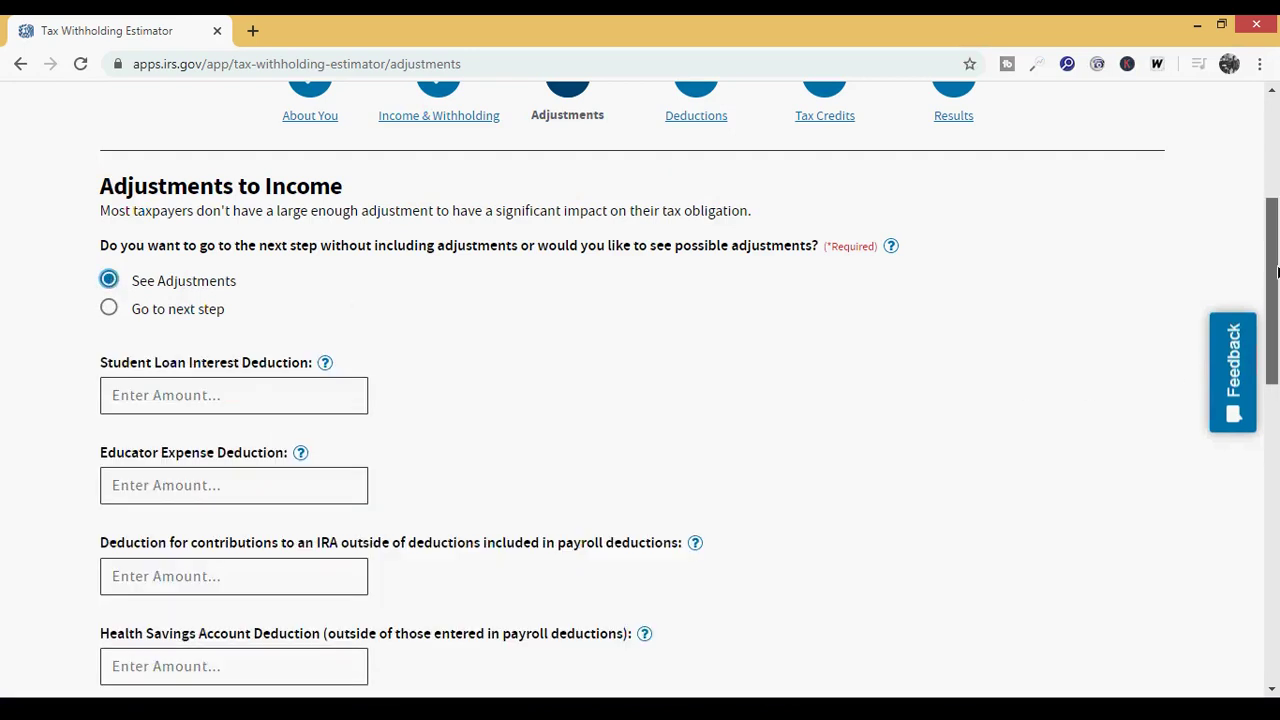
left_click_drag(1277, 276, 1277, 418)
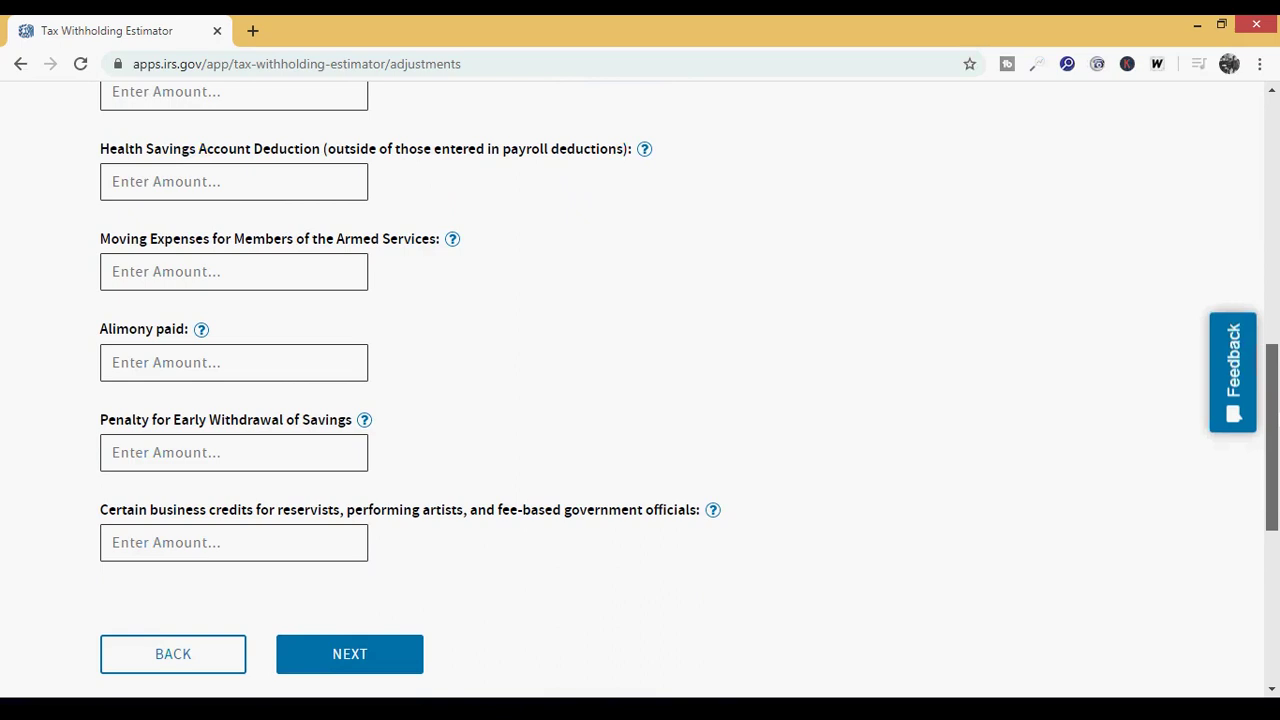
scroll(348, 519, "up", 8)
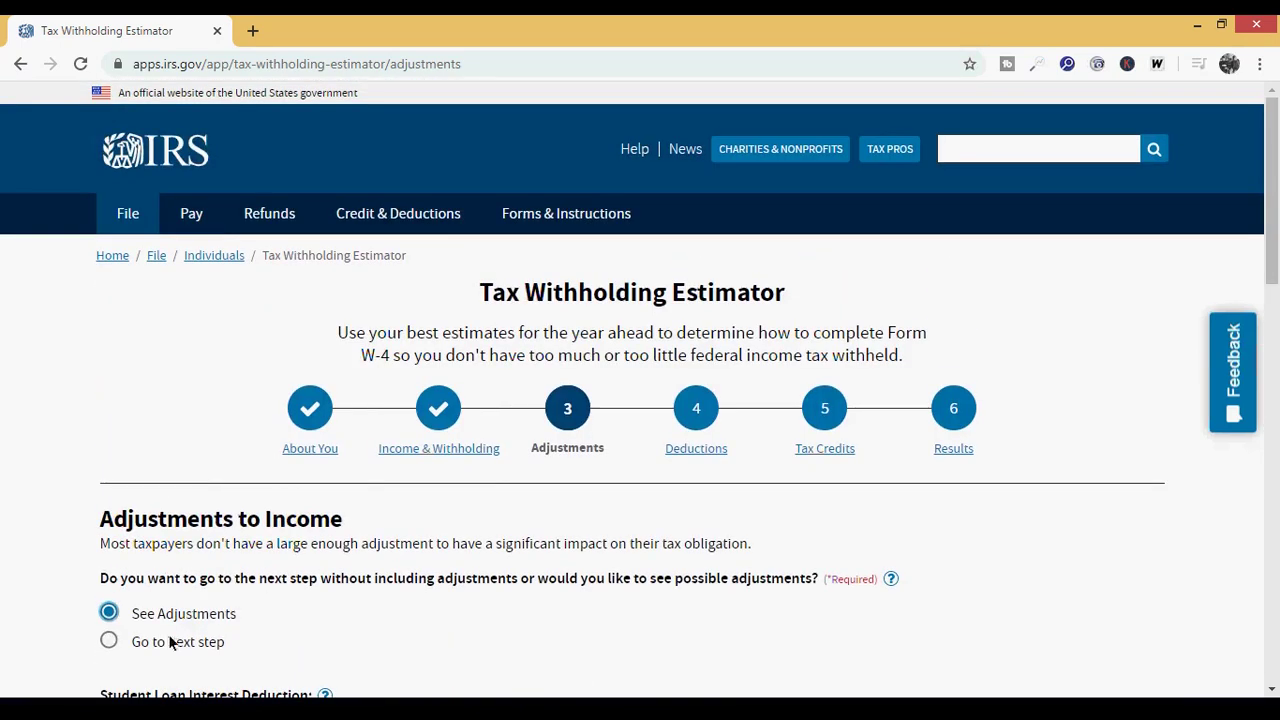
Skip income adjustments and continue to the Deductions step.
left_click(108, 641)
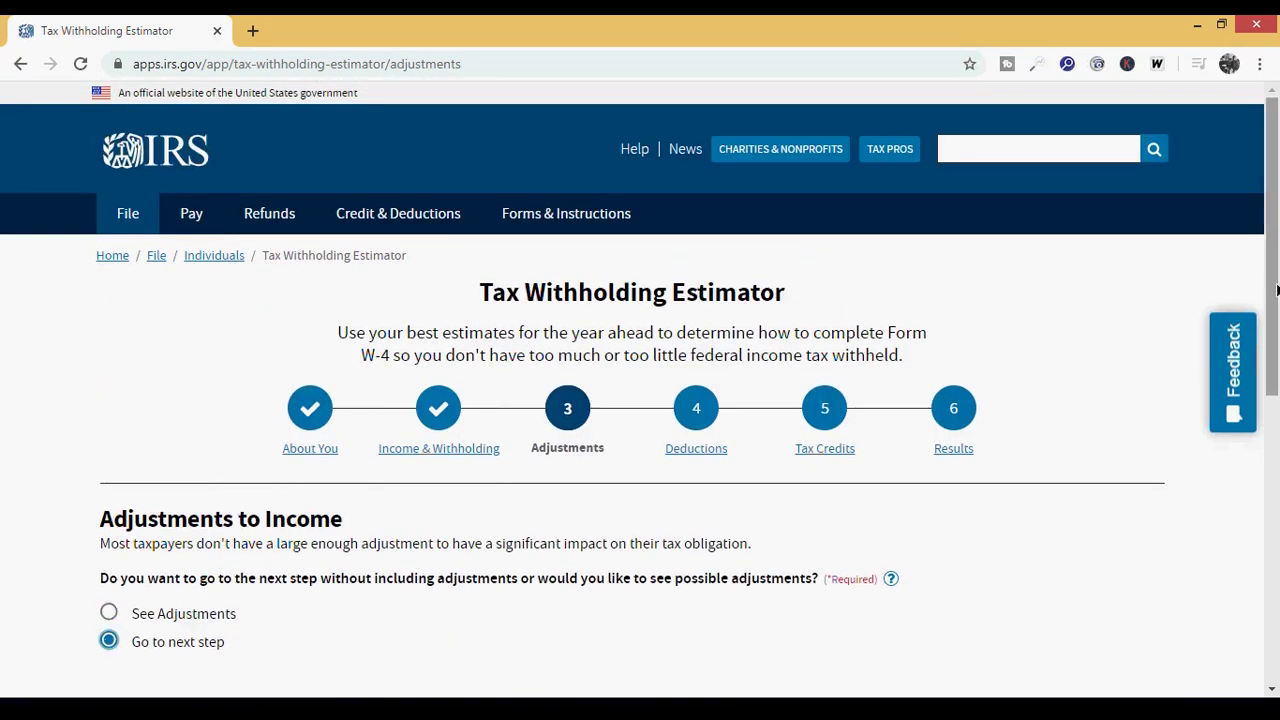
scroll(910, 429, "down", 2)
left_click(304, 620)
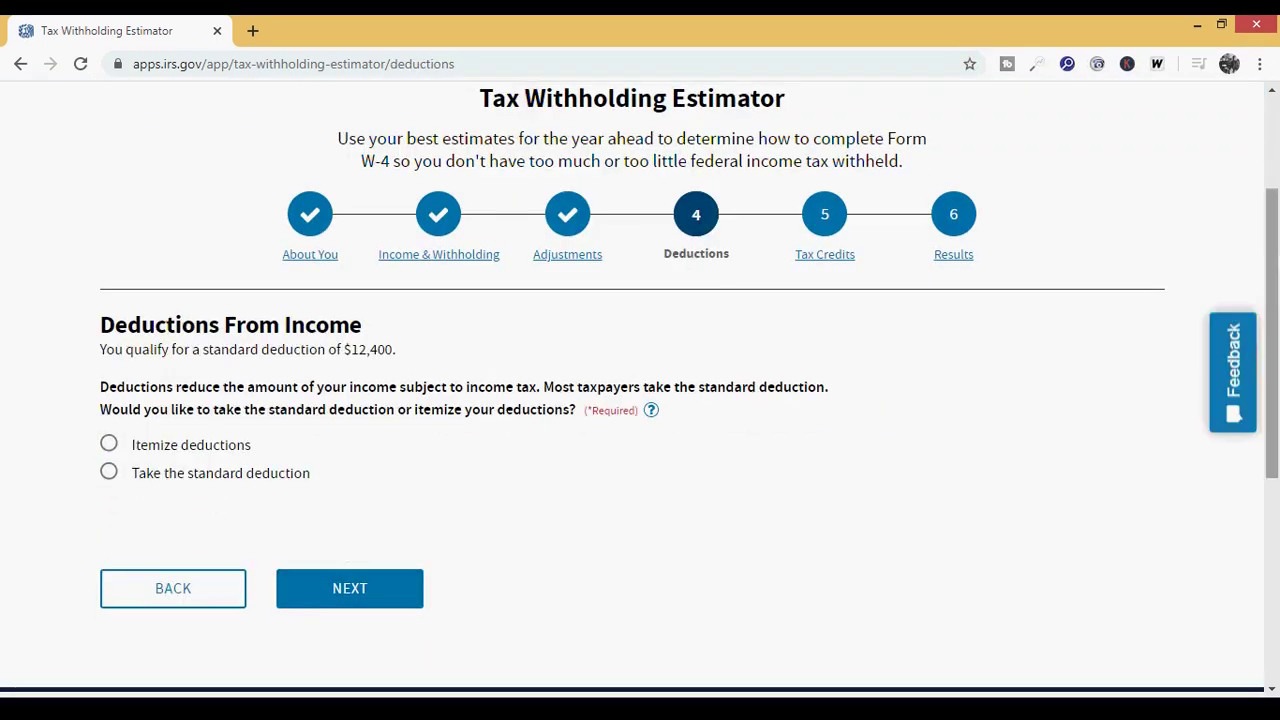
Take the $12,400 standard deduction and continue to Tax Credits.
scroll(1238, 284, "down", 1)
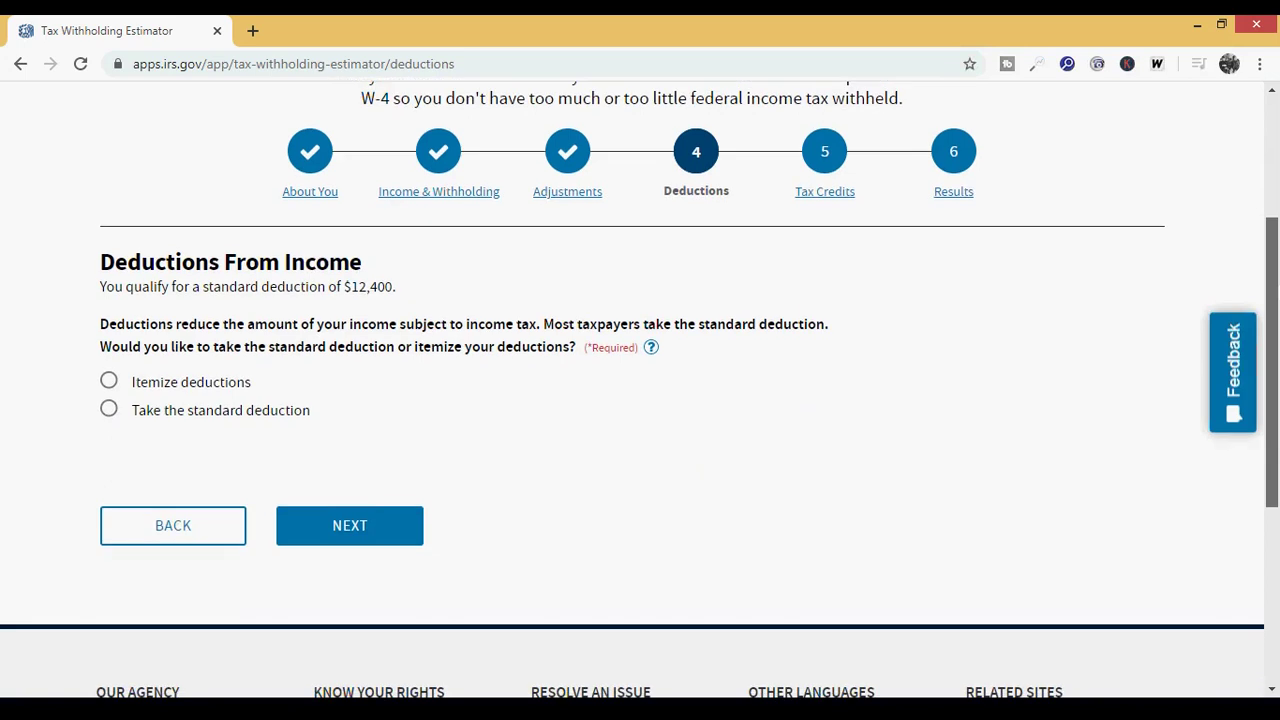
scroll(640, 388, "down", 1)
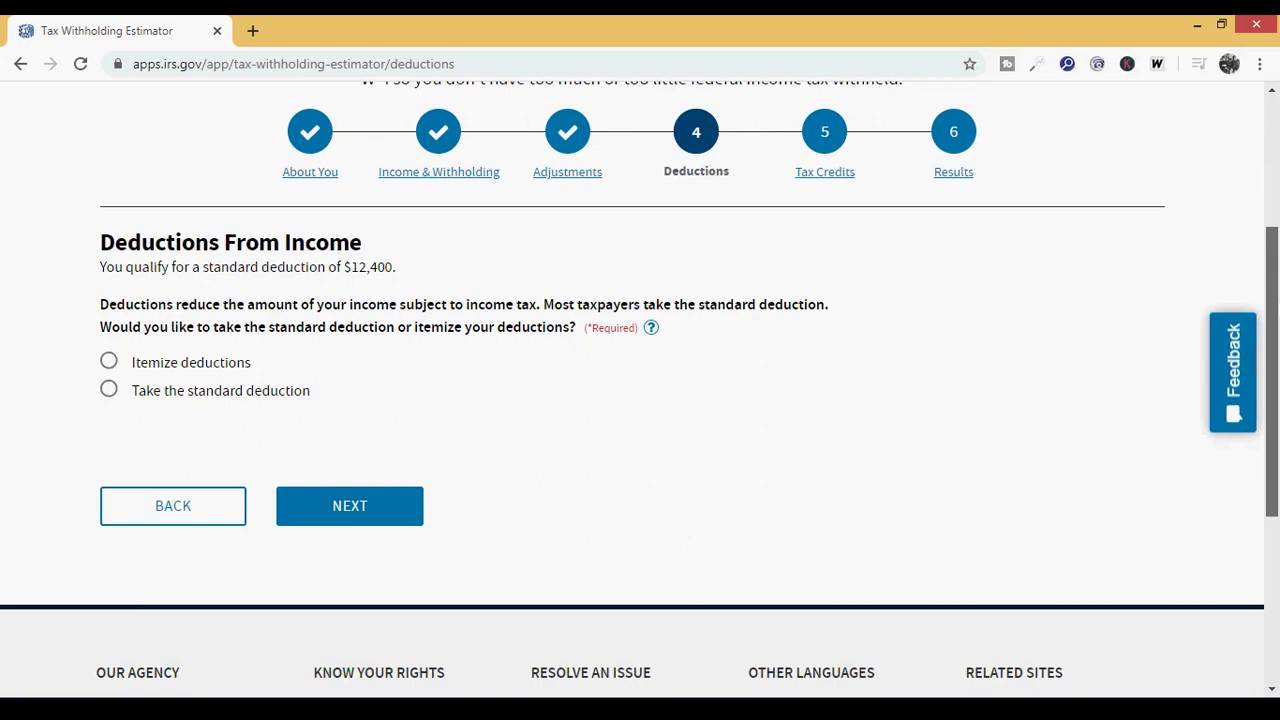
scroll(545, 314, "down", 1)
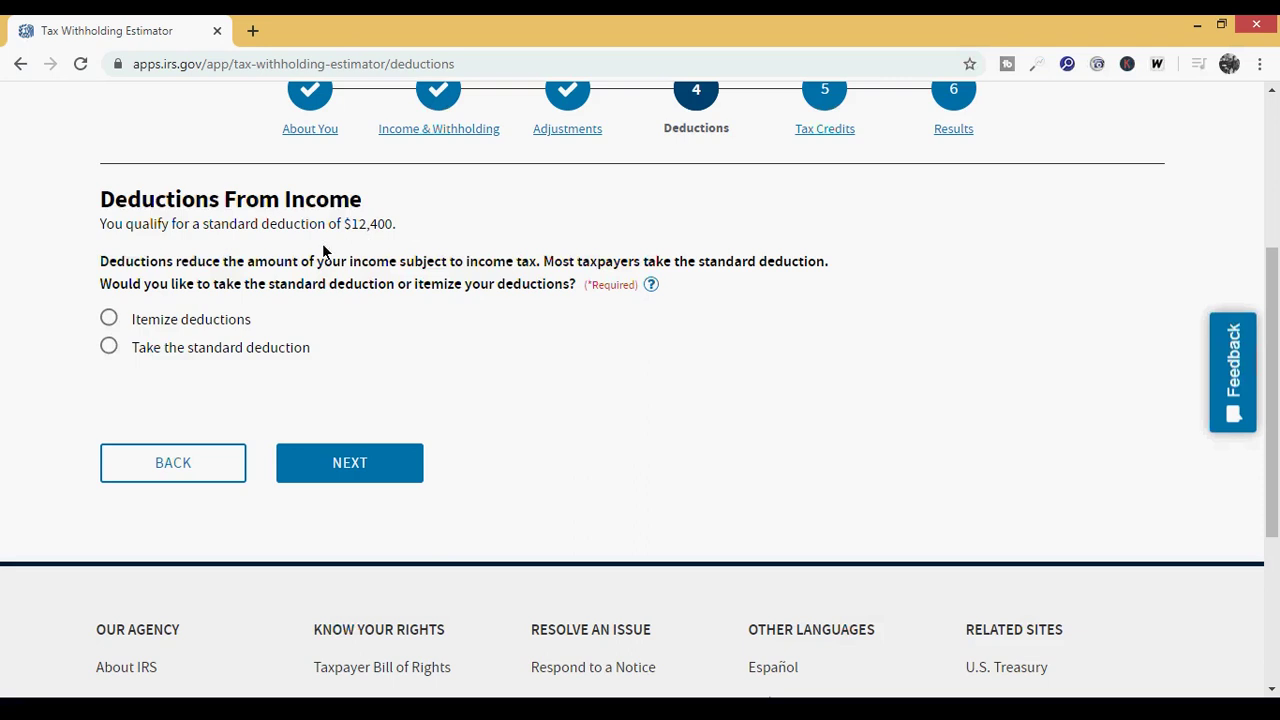
left_click(107, 347)
left_click(325, 452)
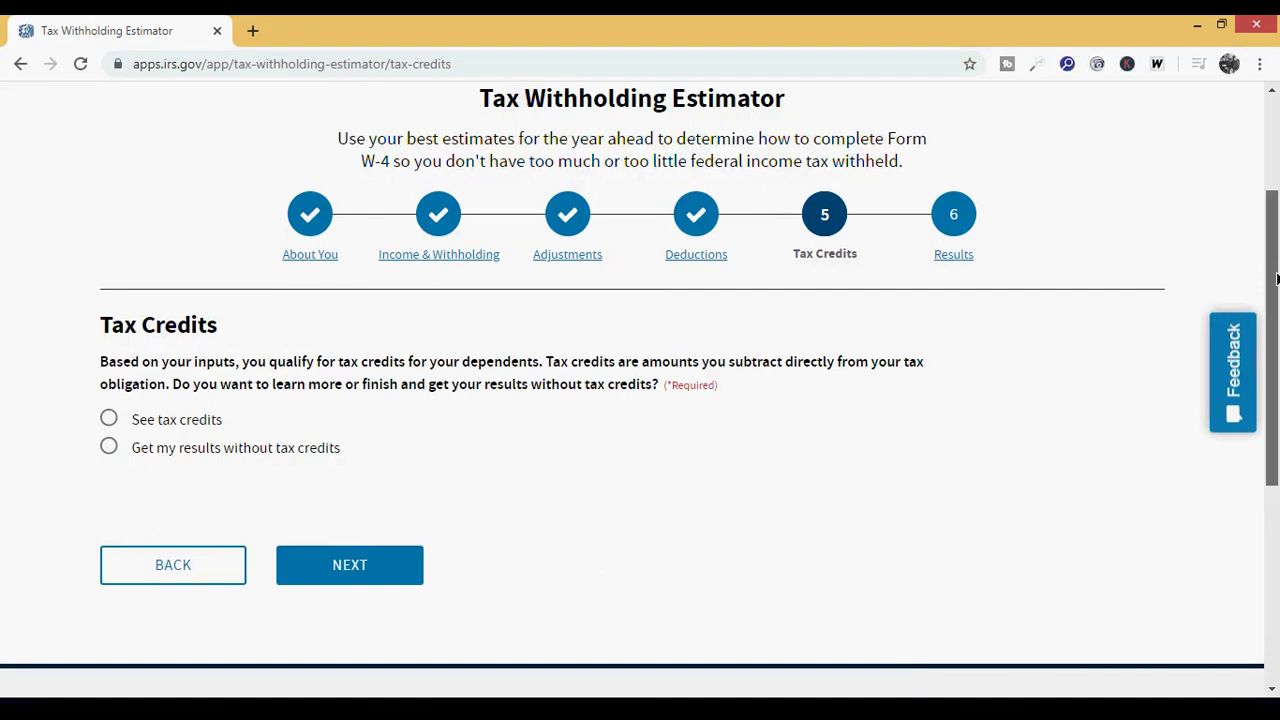
Choose to review tax credits and set qualifying children under 17 to 2.
left_click_drag(1276, 279, 1277, 288)
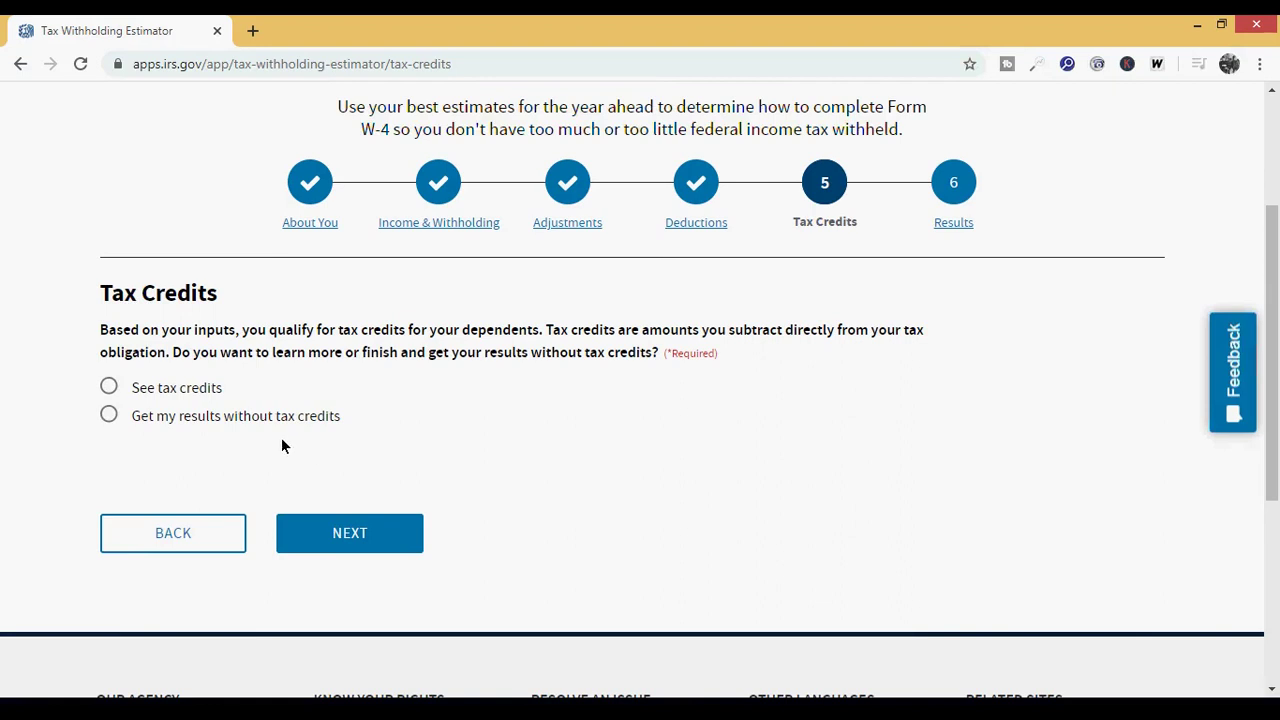
left_click(109, 387)
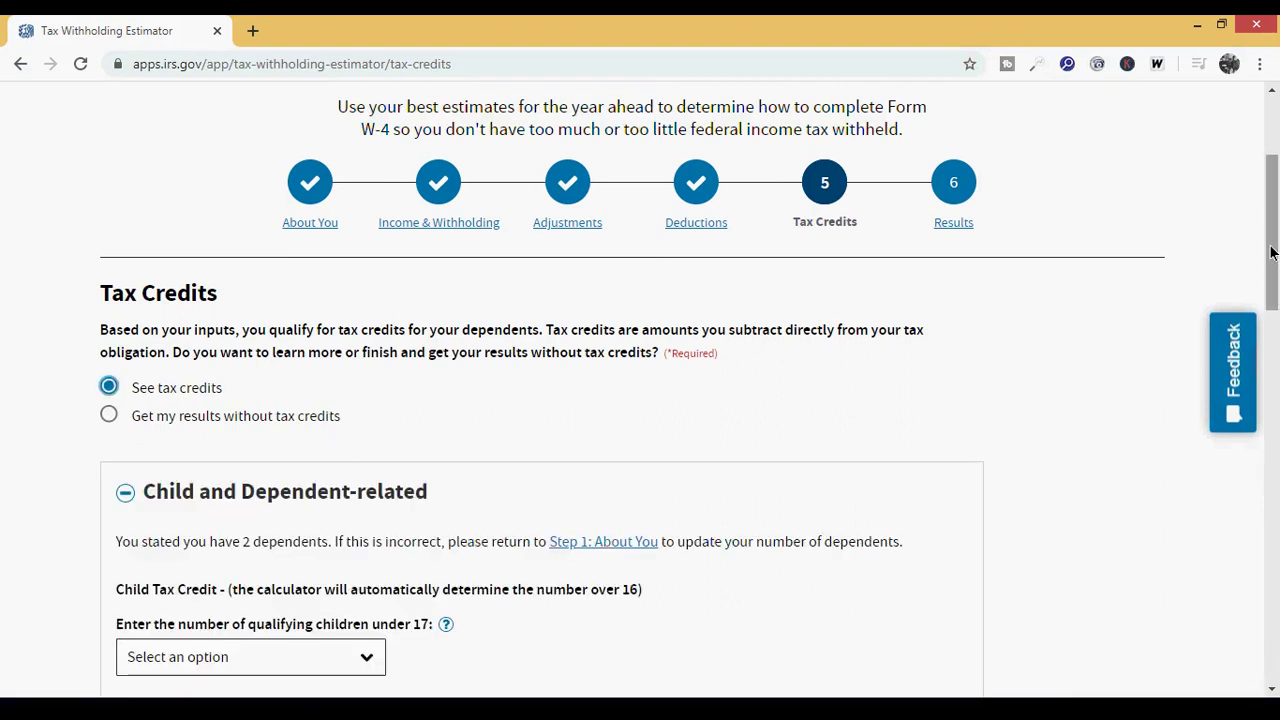
left_click_drag(1271, 254, 1271, 351)
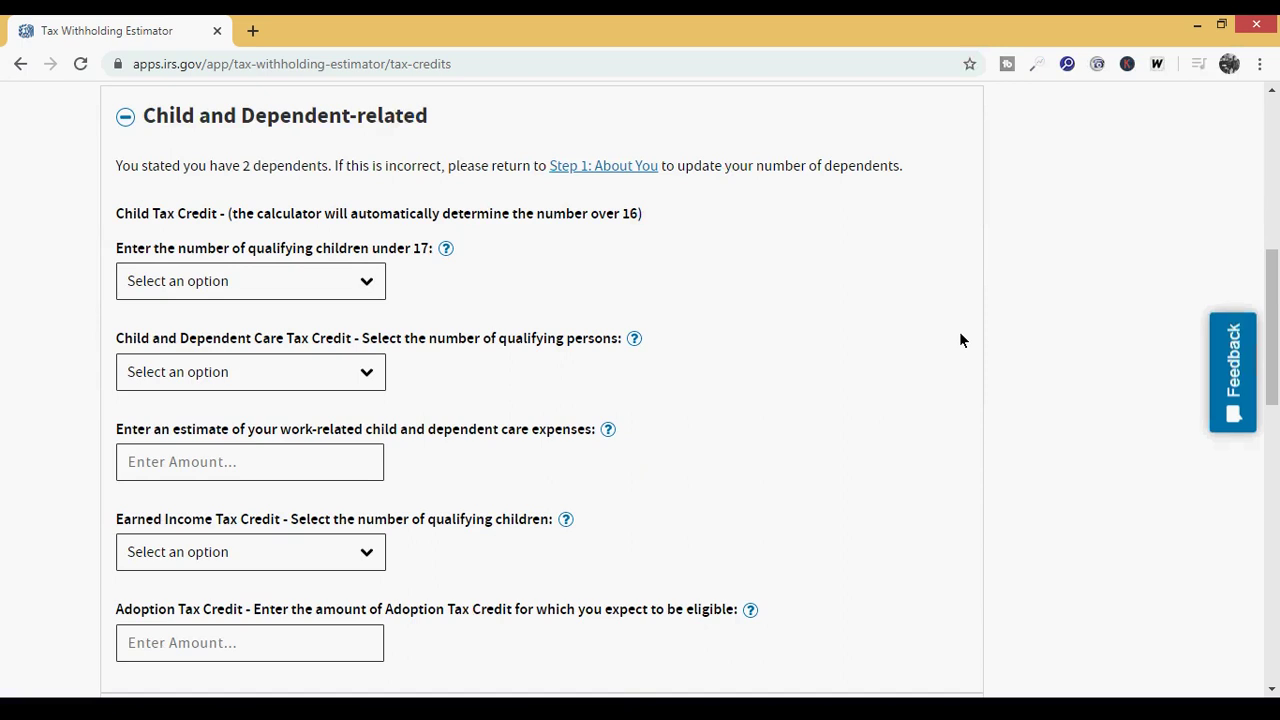
left_click(350, 287)
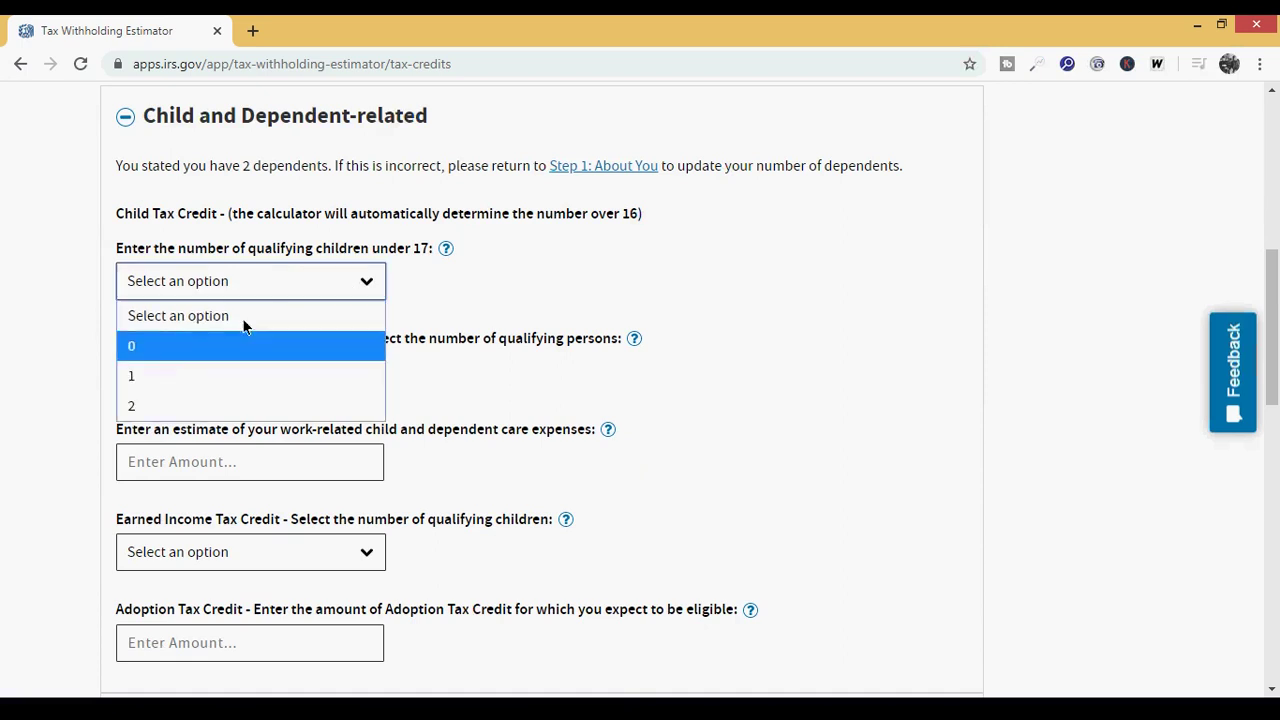
left_click(176, 405)
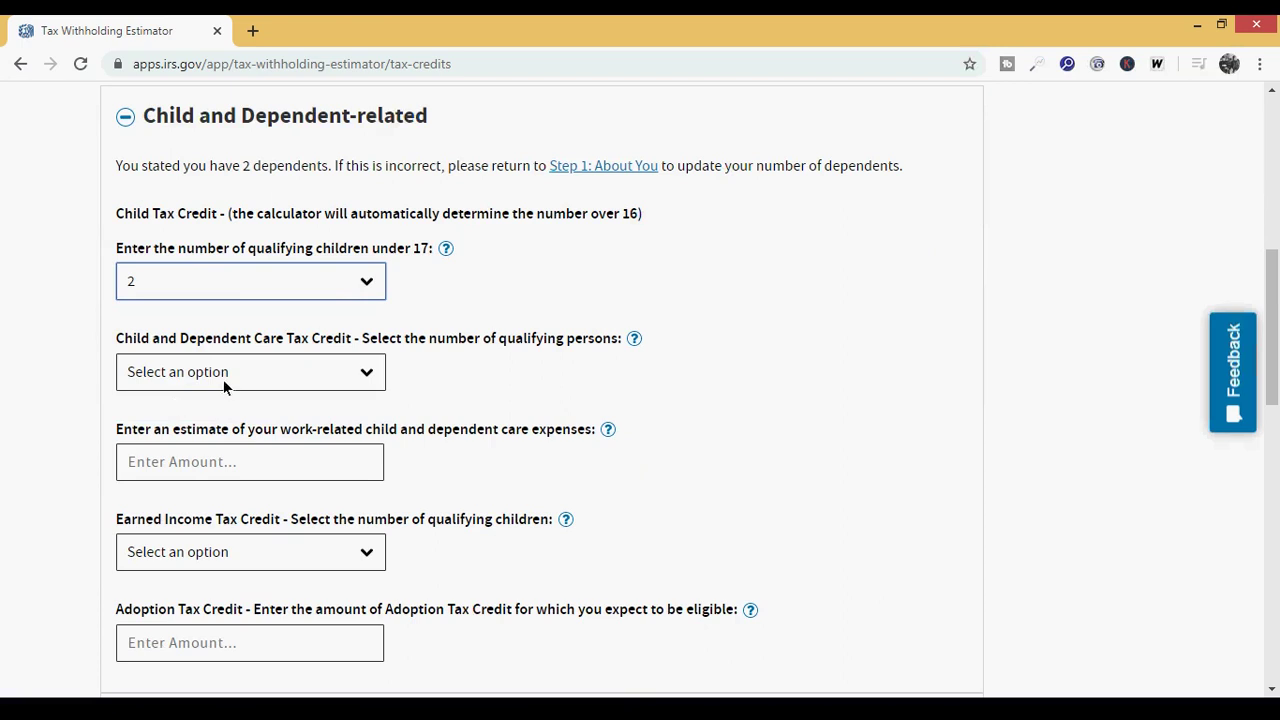
left_click(634, 340)
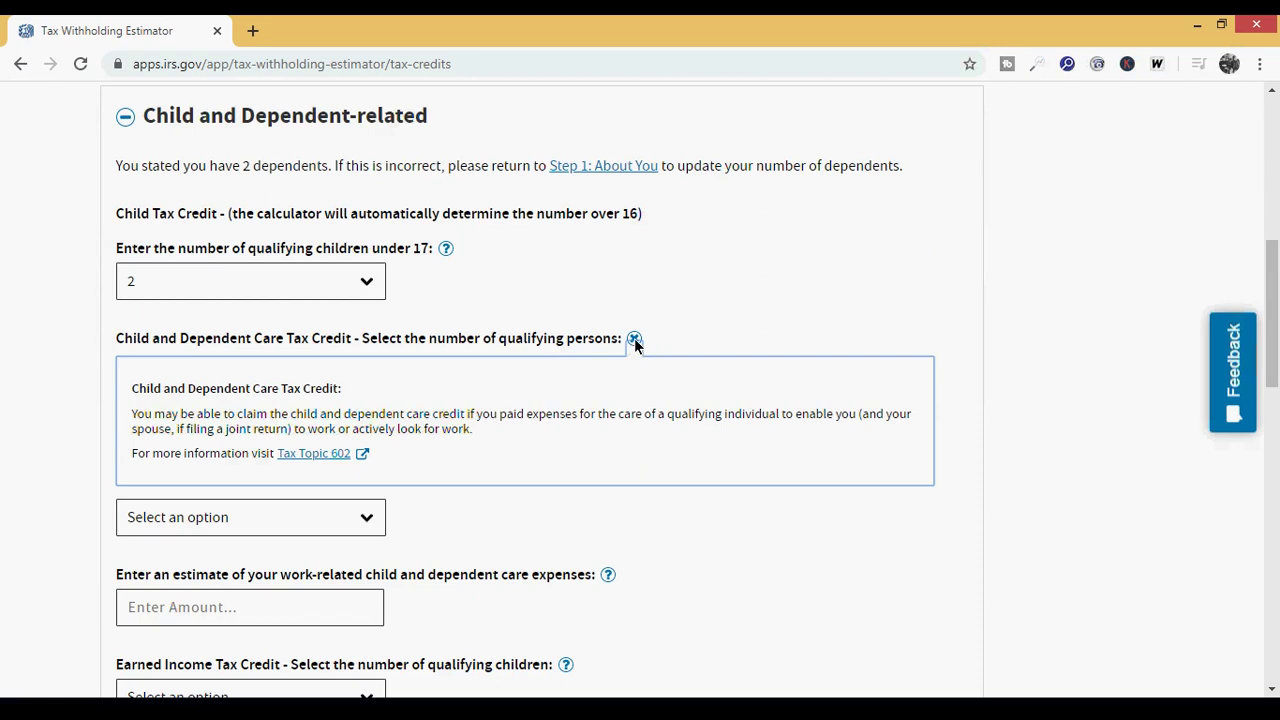
left_click(634, 339)
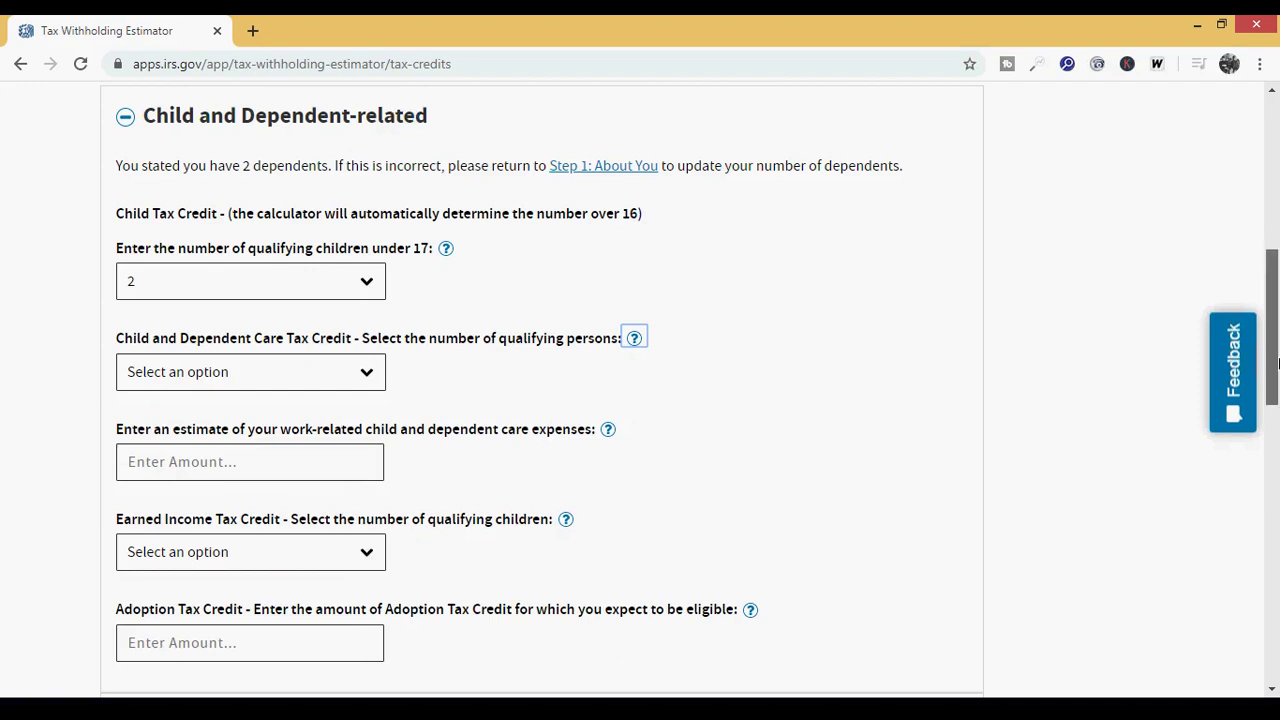
Set Earned Income Tax Credit qualifying children to 2 and review the remaining credit sections.
left_click_drag(1274, 375, 1274, 394)
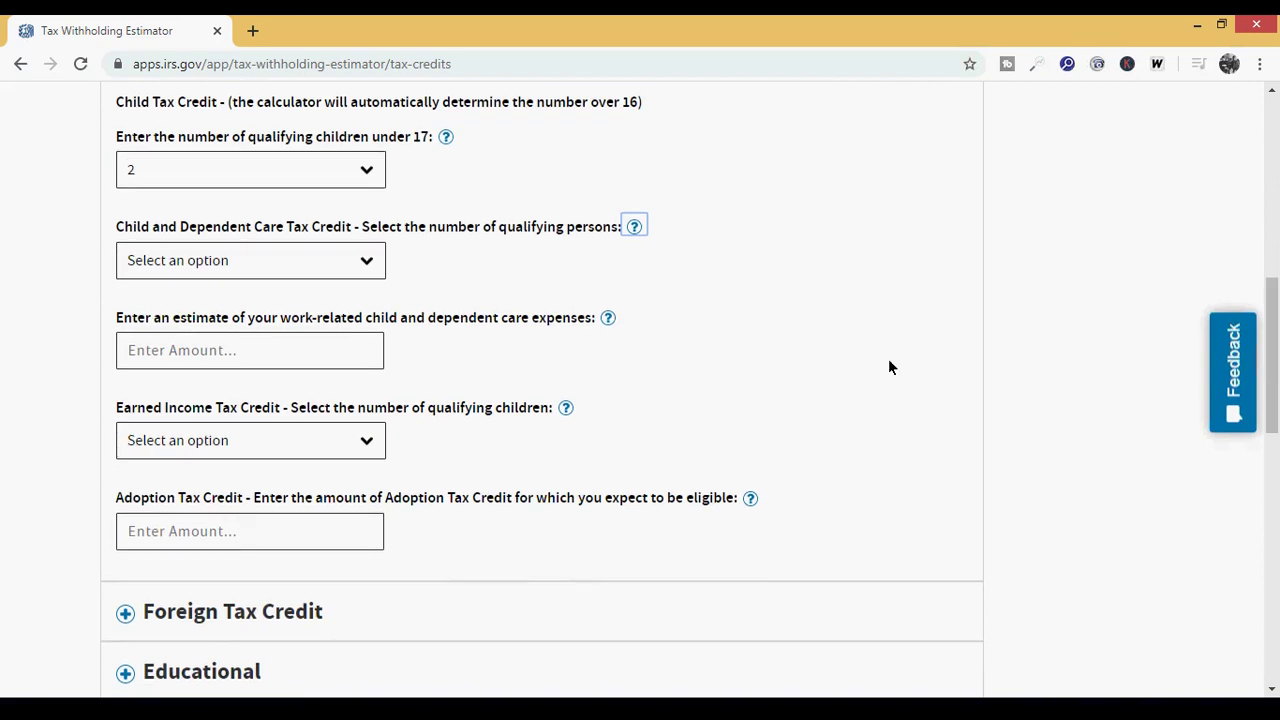
left_click(358, 446)
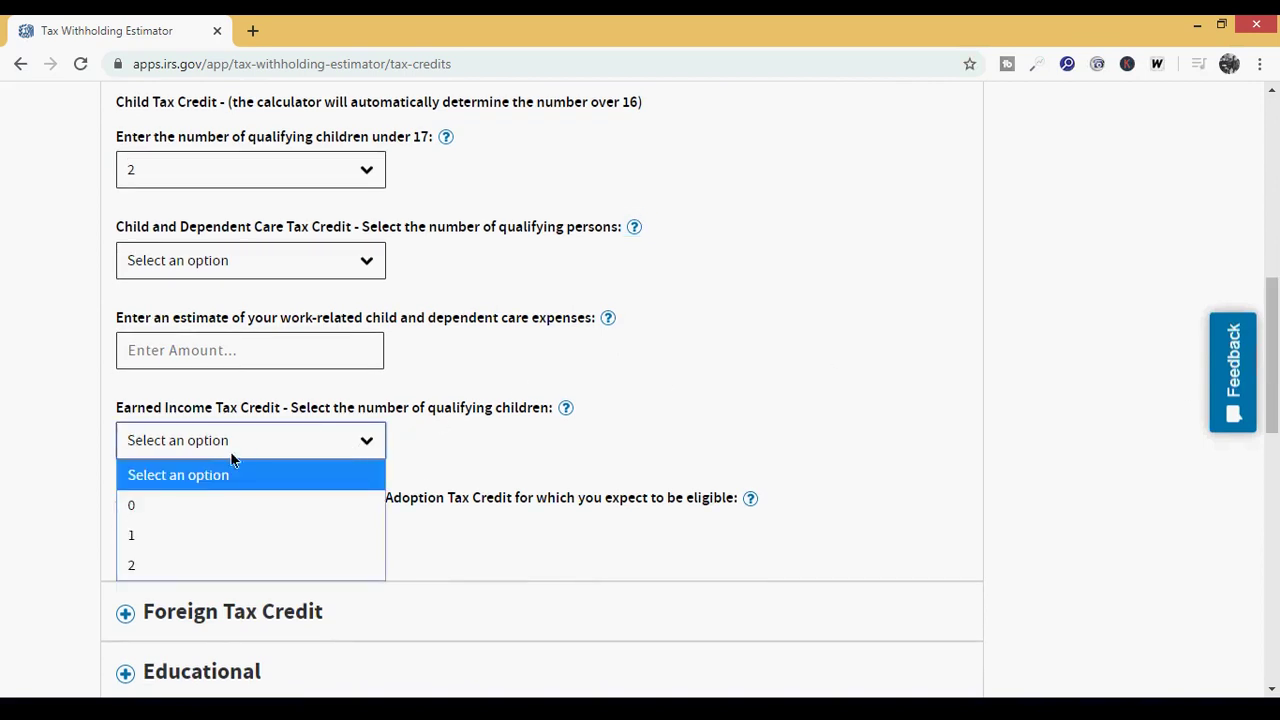
left_click(178, 568)
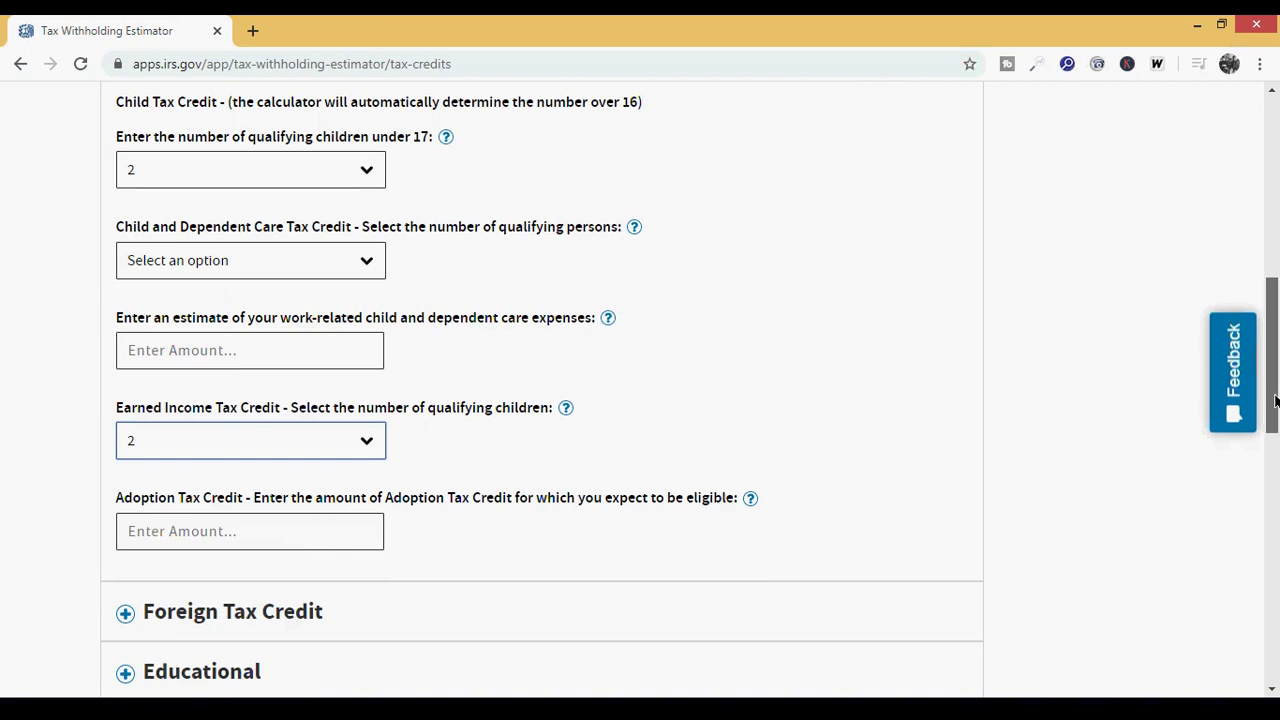
left_click_drag(1276, 402, 1276, 444)
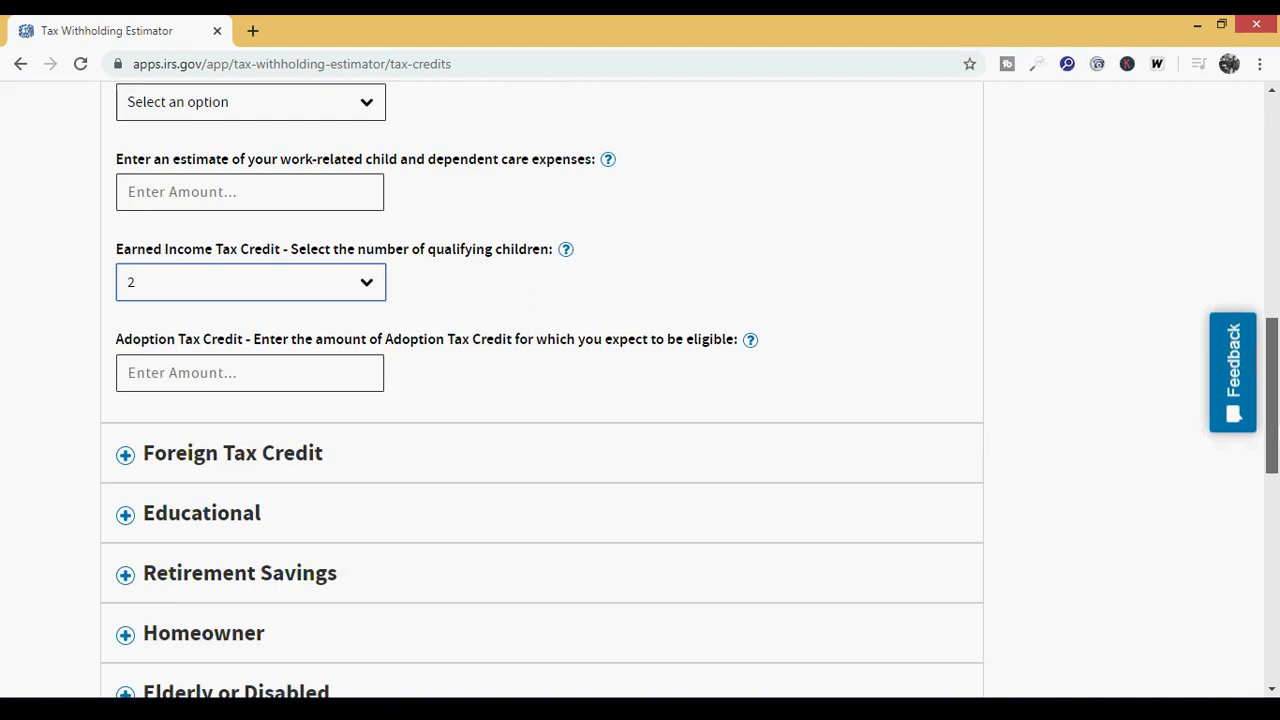
left_click_drag(1276, 444, 1276, 483)
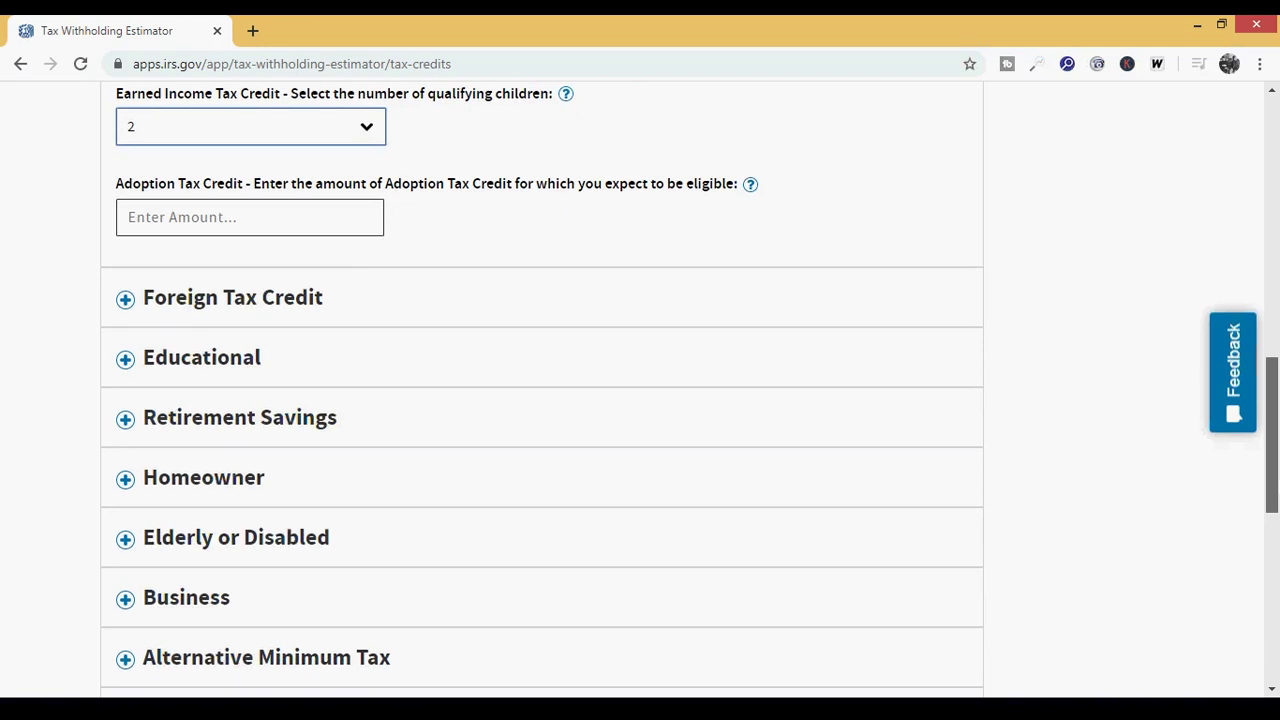
left_click_drag(1276, 483, 1276, 521)
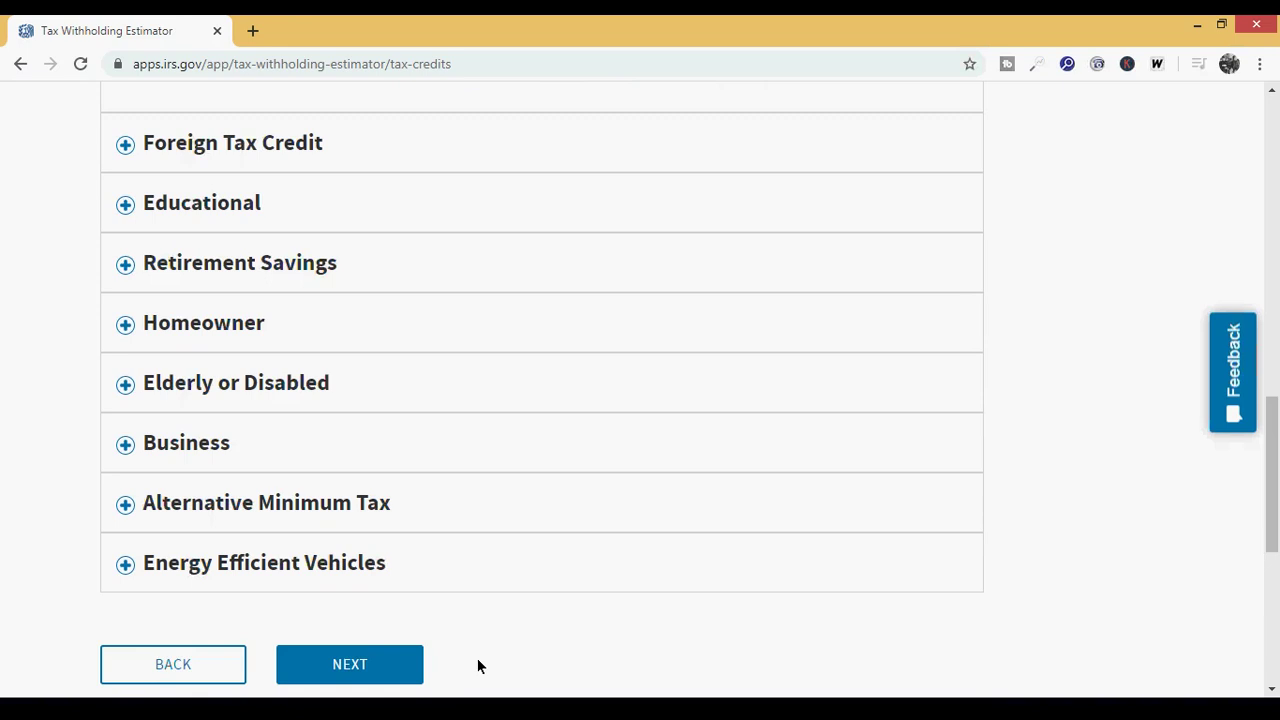
Continue to Results, showing an estimated $11,232 over payment.
left_click(352, 661)
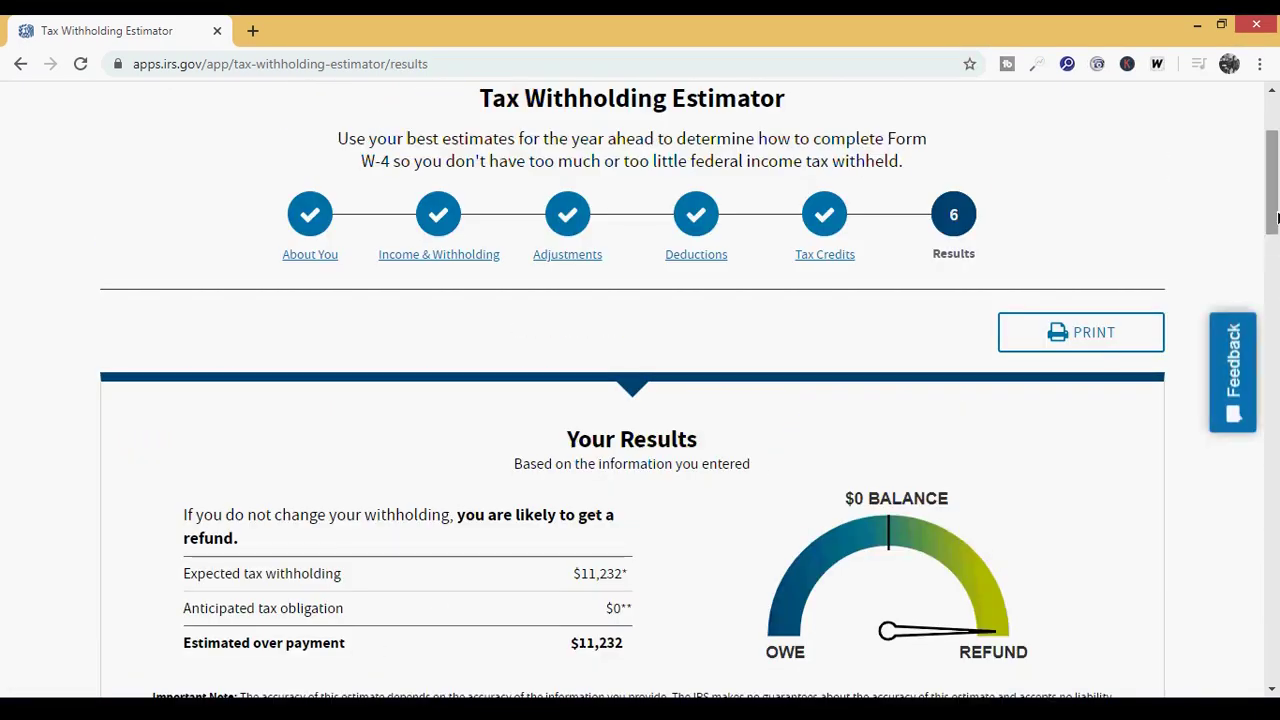
left_click_drag(1276, 218, 1274, 213)
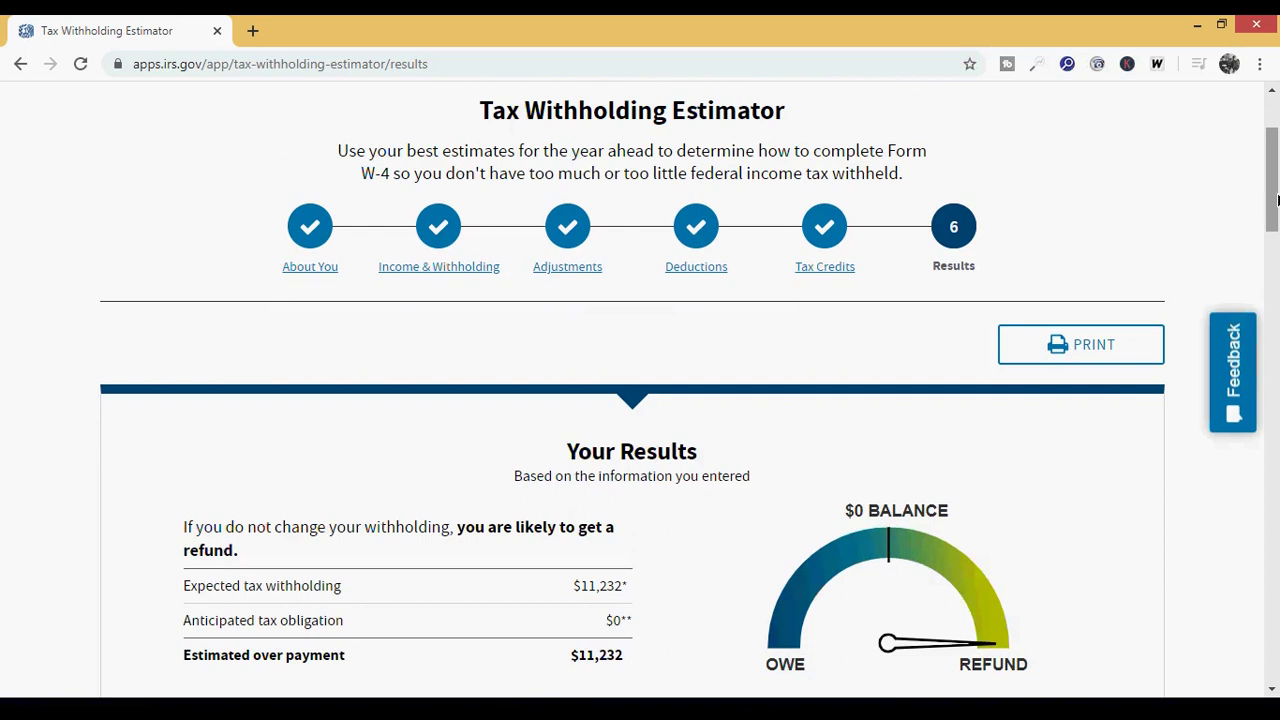
Scroll through the results summary down to the refund slider at $11,232.
scroll(1276, 200, "down", 1)
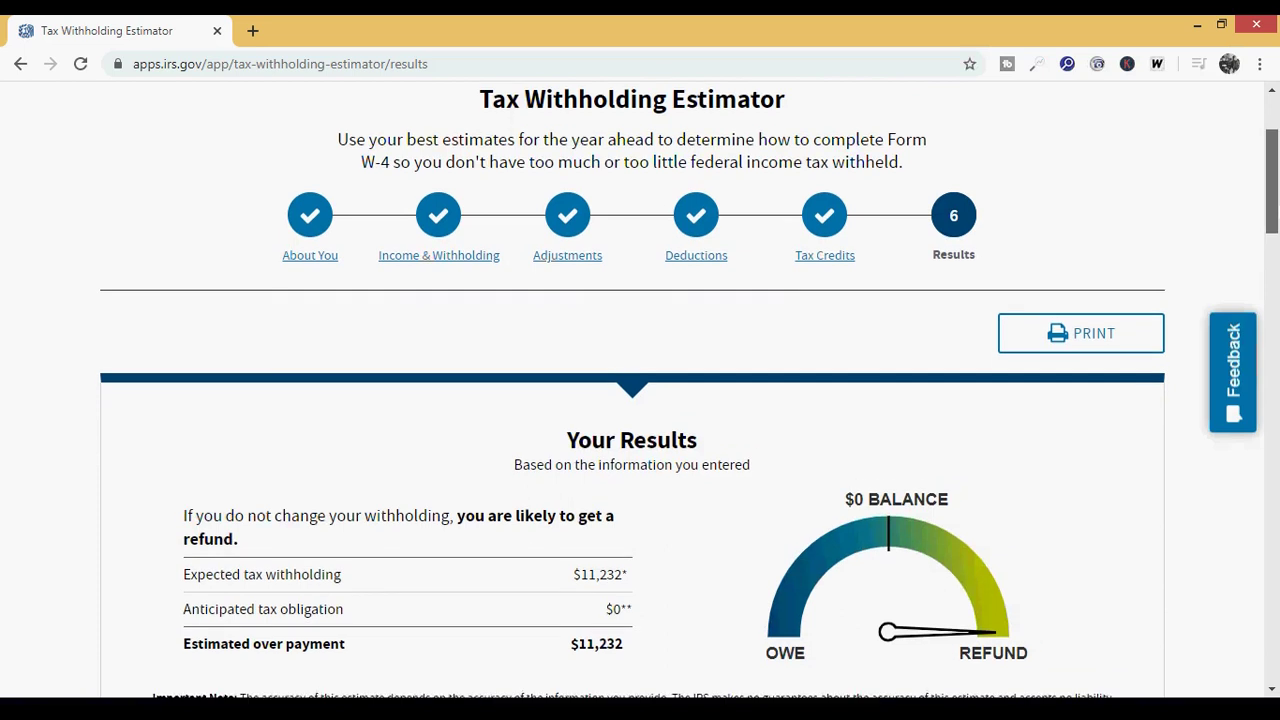
scroll(640, 400, "down", 1)
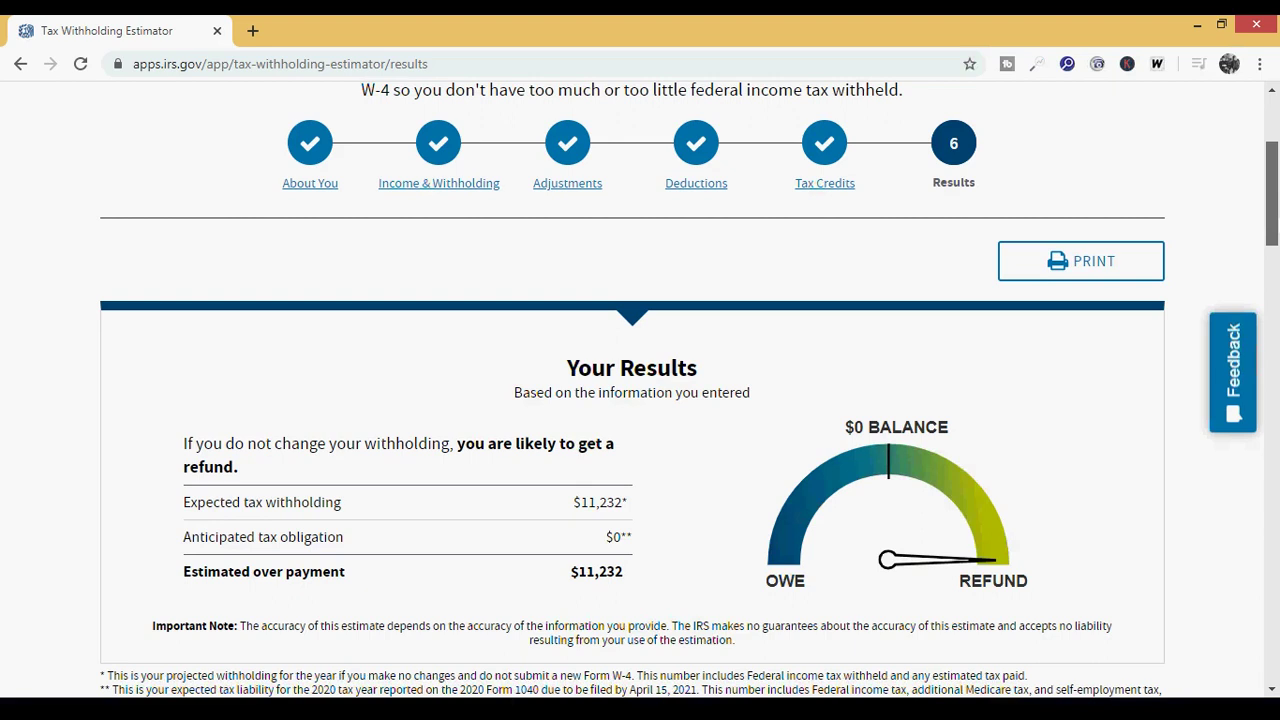
scroll(640, 390, "down", 7)
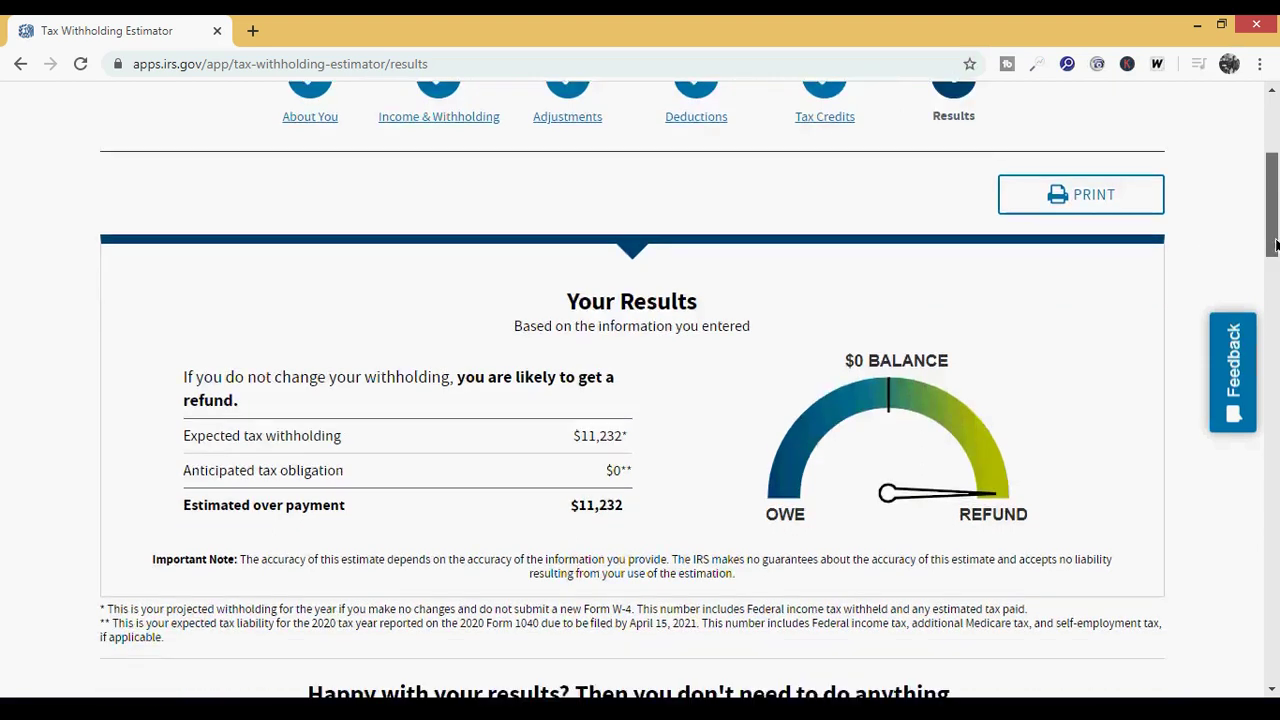
scroll(640, 390, "up", 6)
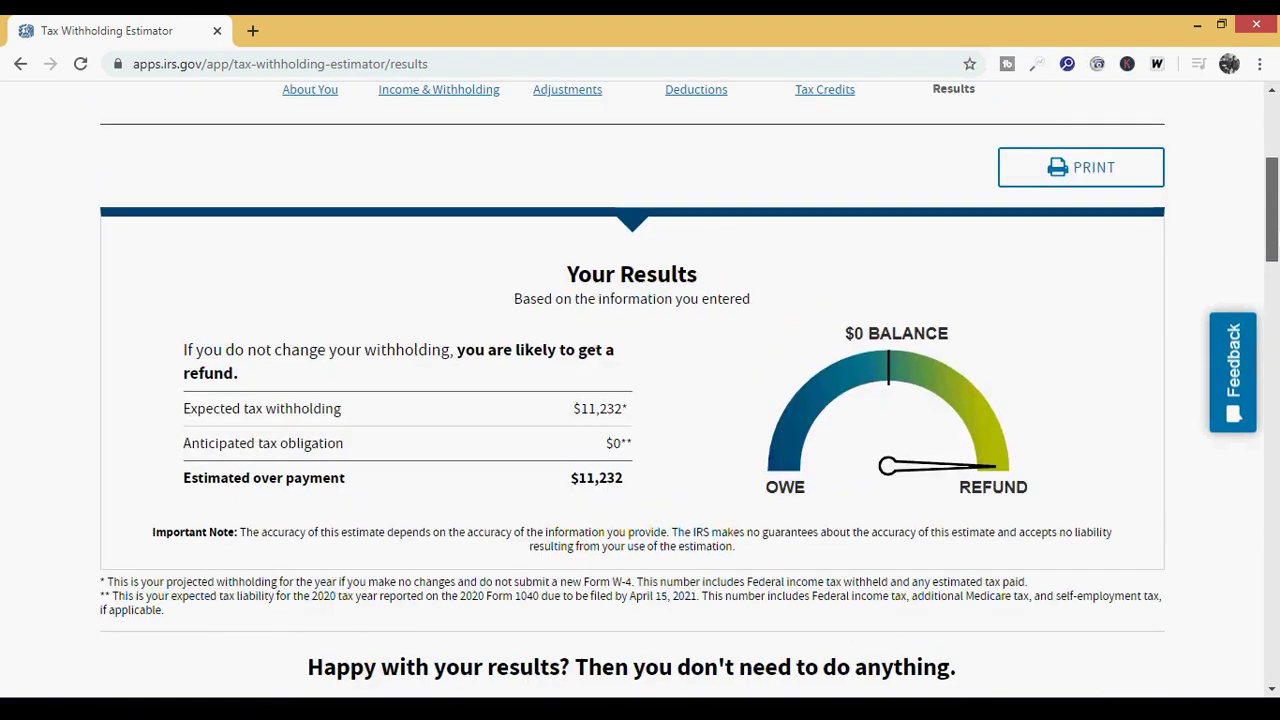
scroll(640, 390, "down", 1)
scroll(180, 320, "down", 1)
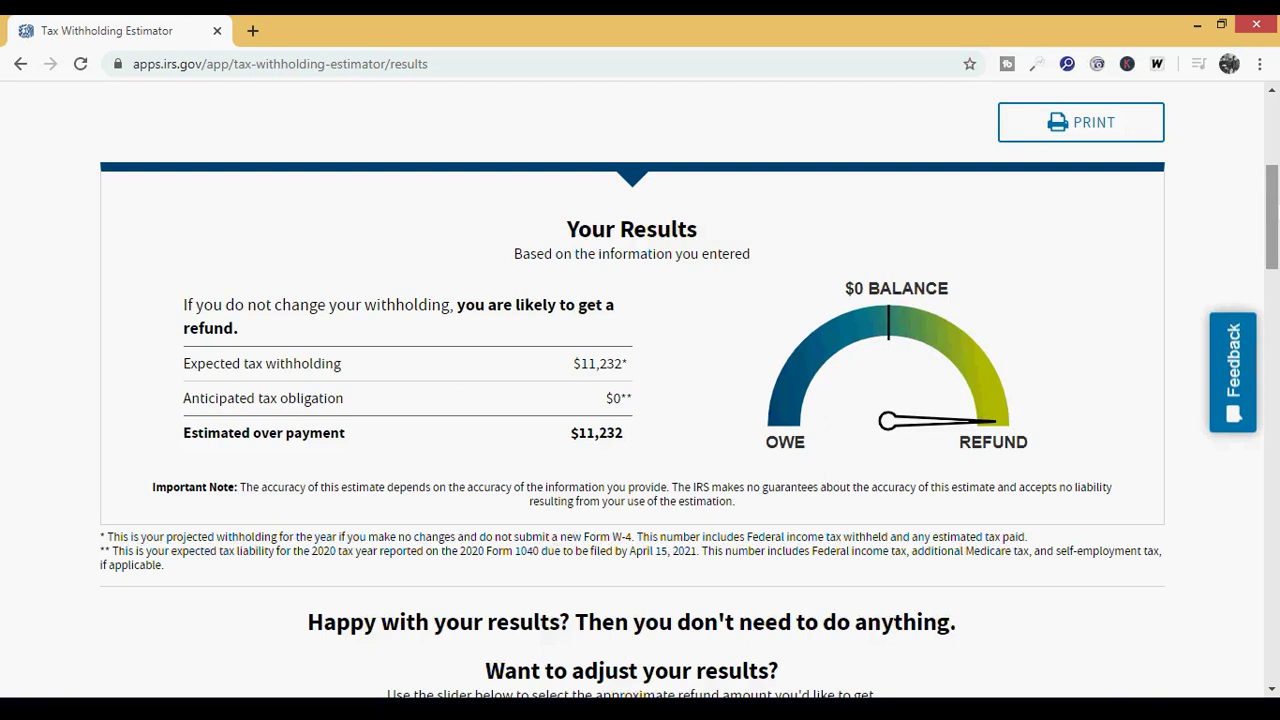
scroll(1276, 220, "down", 2)
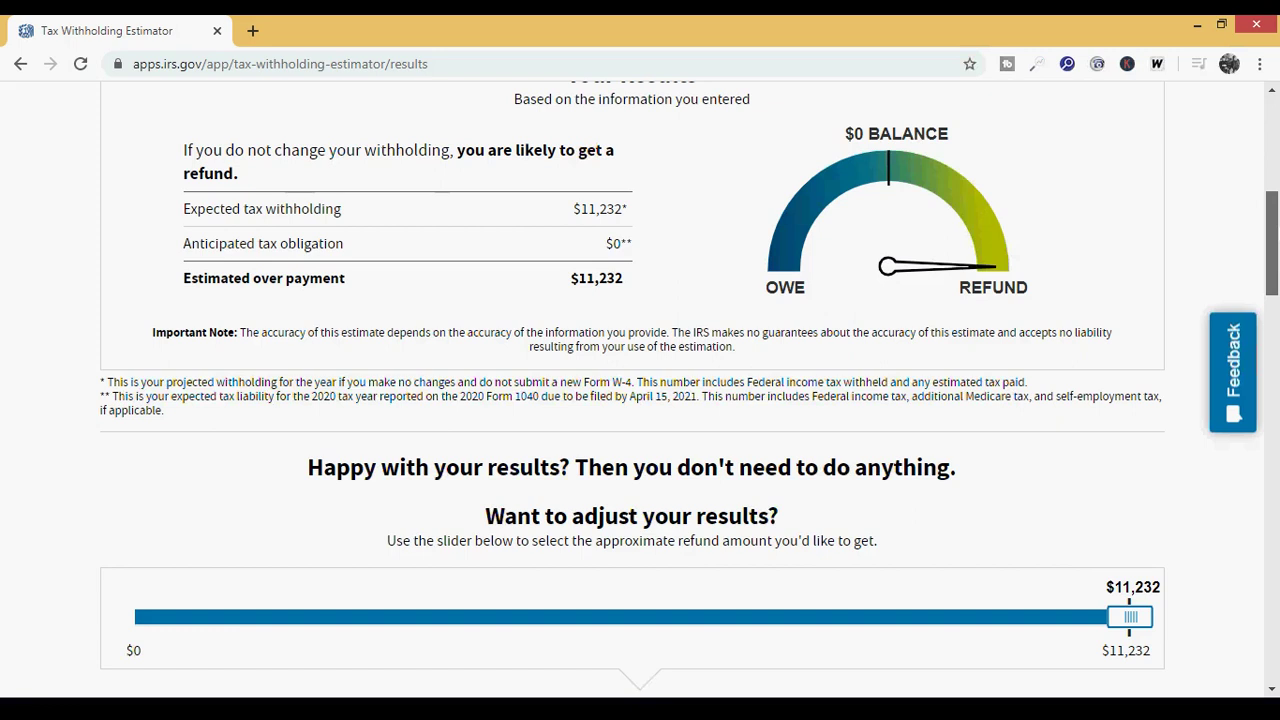
Scroll below the slider to read the approximately $11,232 refund explanation and Important notes.
scroll(640, 390, "down", 2)
scroll(640, 390, "up", 1)
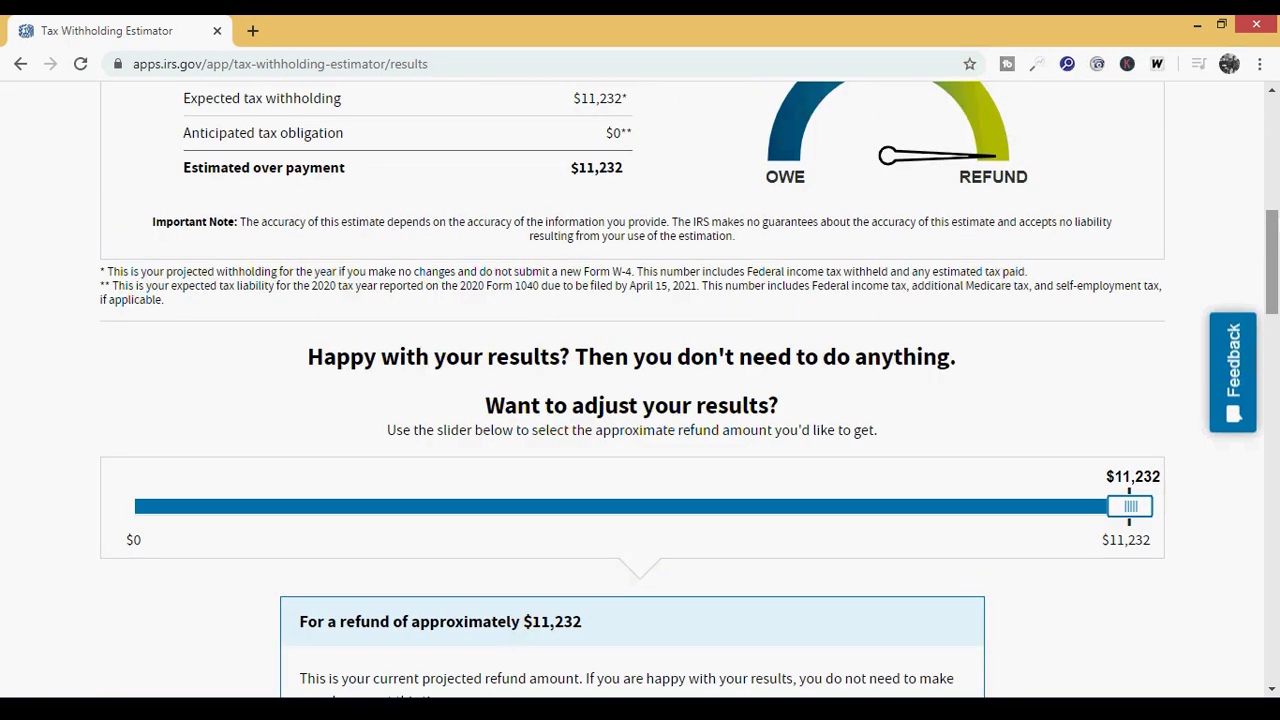
scroll(640, 390, "down", 1)
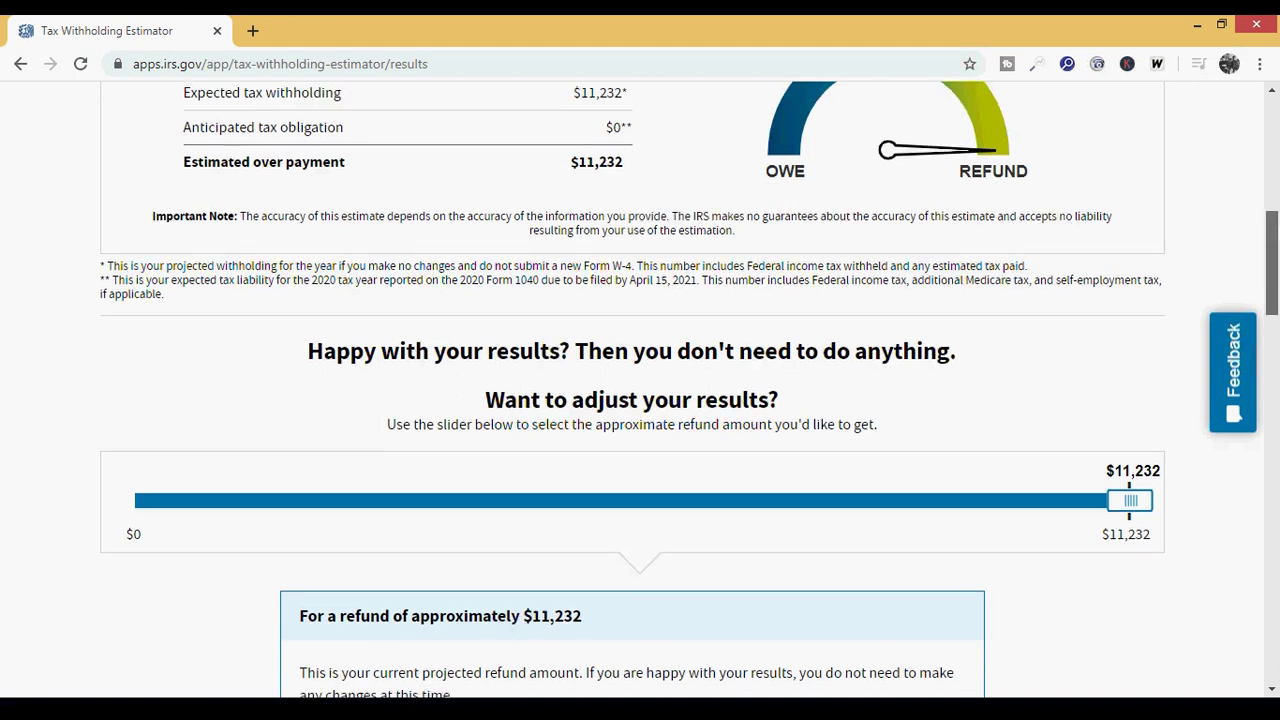
scroll(640, 390, "down", 2)
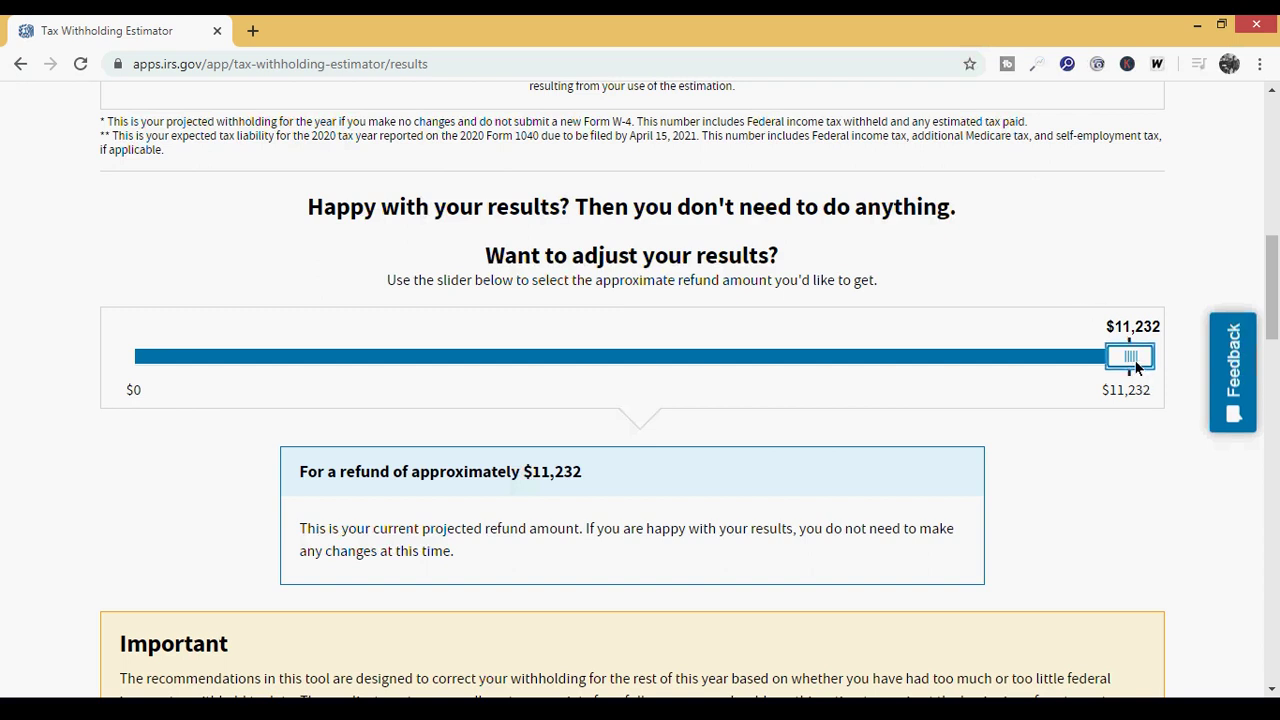
Slide the desired refund down to about $5,500, giving $159 withheld per paycheck ($273 less).
left_click_drag(1133, 362, 612, 366)
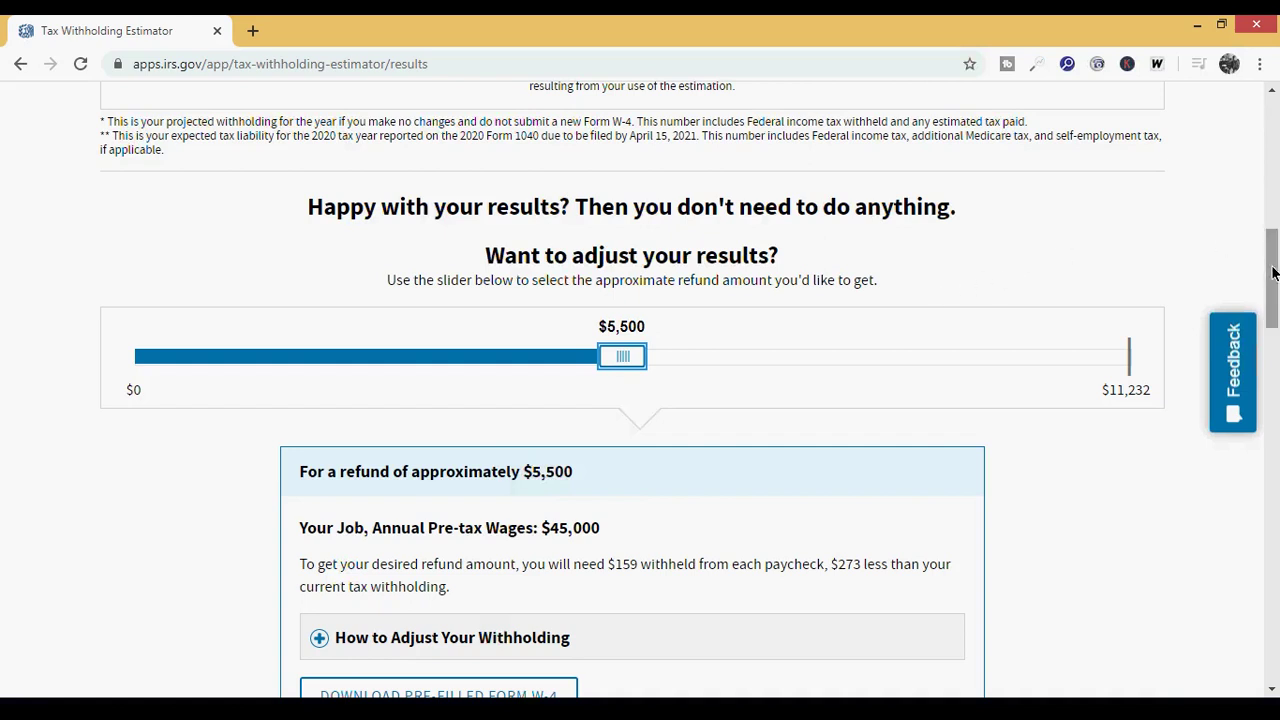
left_click_drag(1273, 287, 1273, 297)
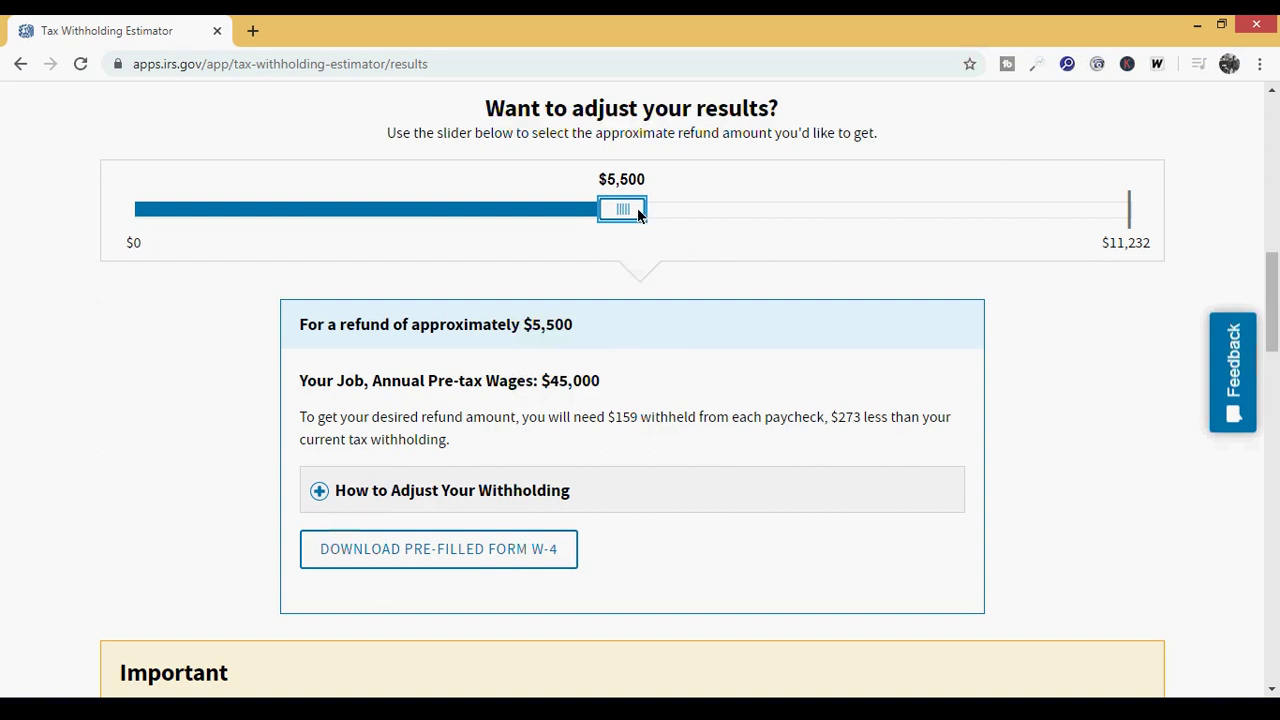
Slide the desired refund to $0, so withholding drops to $0 per paycheck ($432 less).
left_click_drag(633, 214, 130, 209)
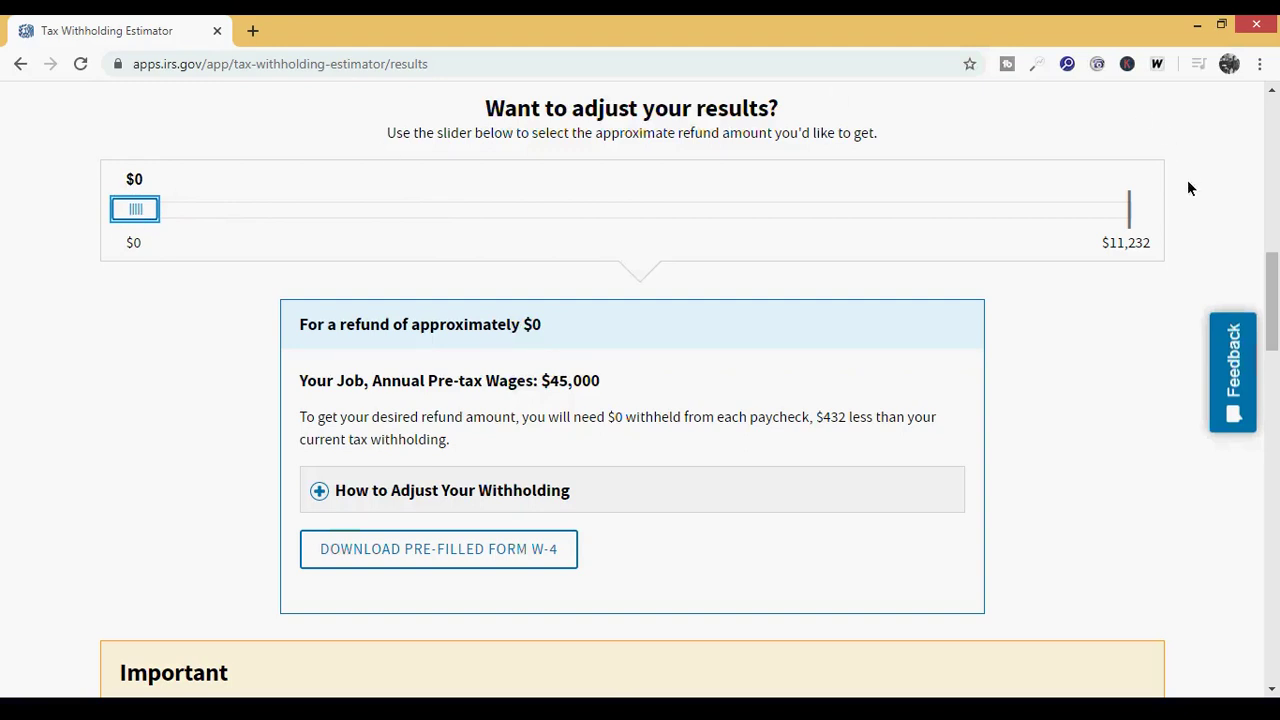
left_click_drag(1273, 266, 1276, 284)
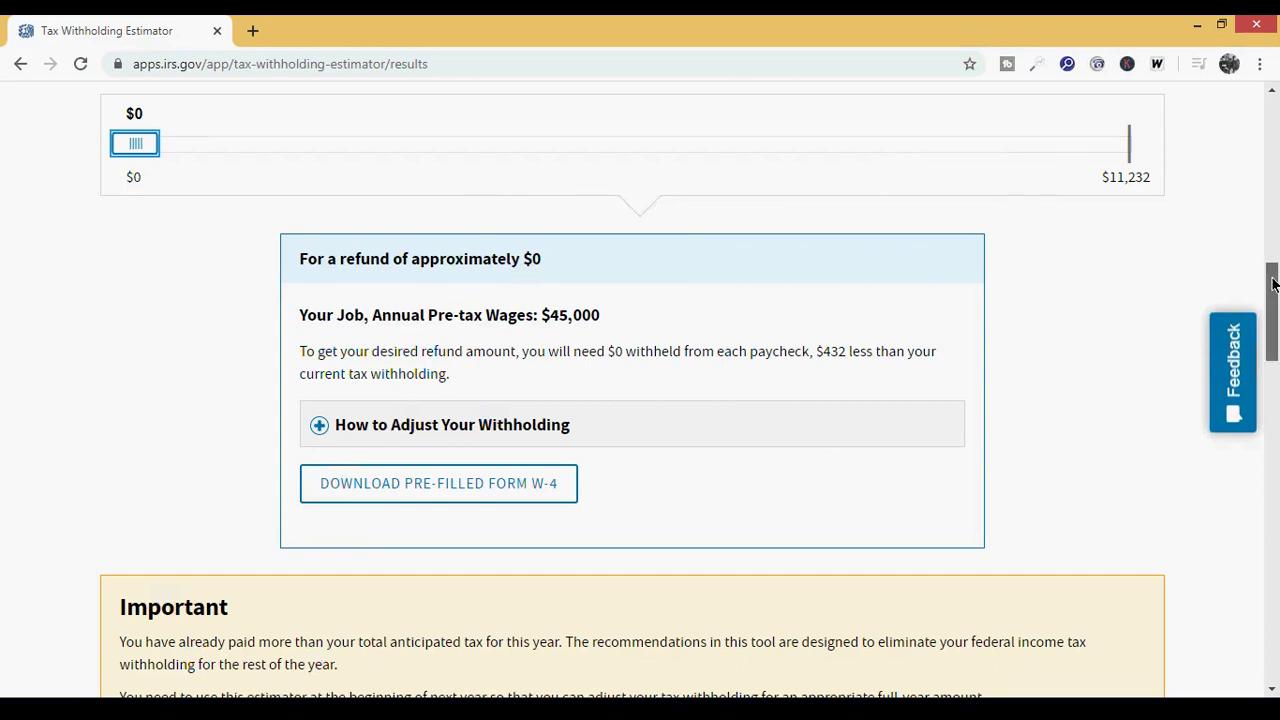
mouse_move(1273, 285)
left_mouse_down()
mouse_move(1266, 192)
mouse_move(1266, 275)
left_mouse_up()
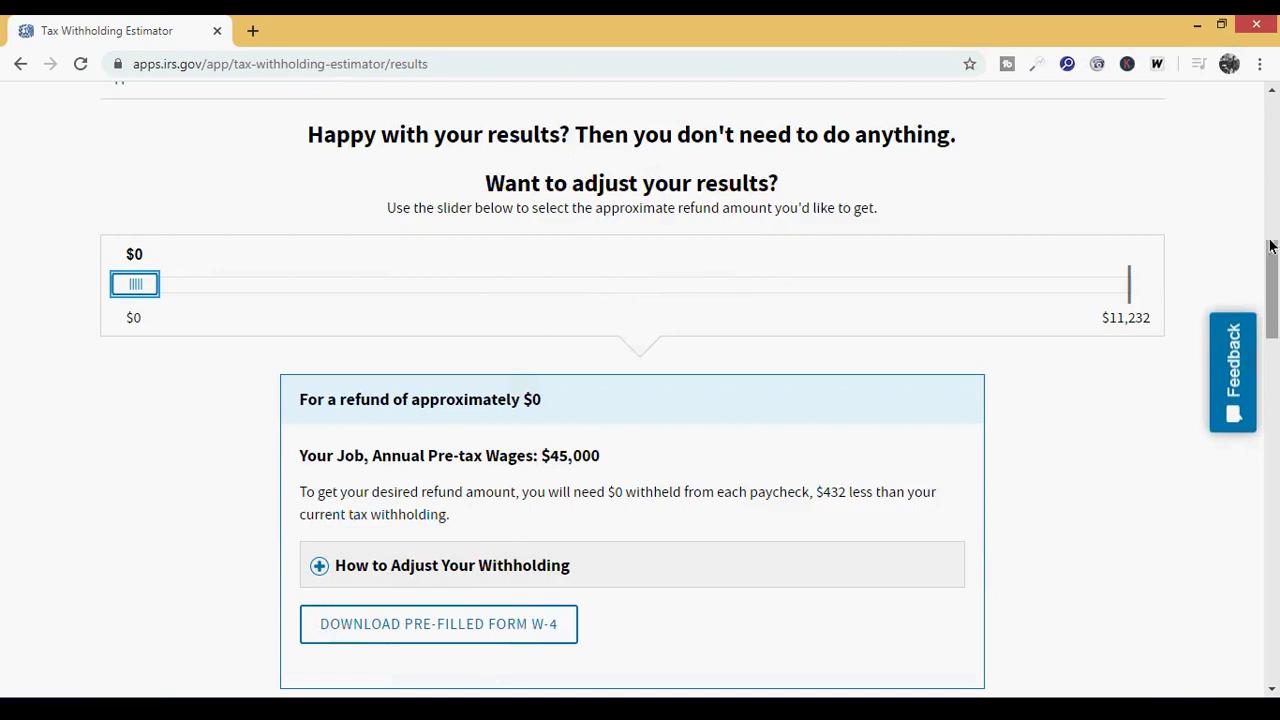
right_click(1277, 296)
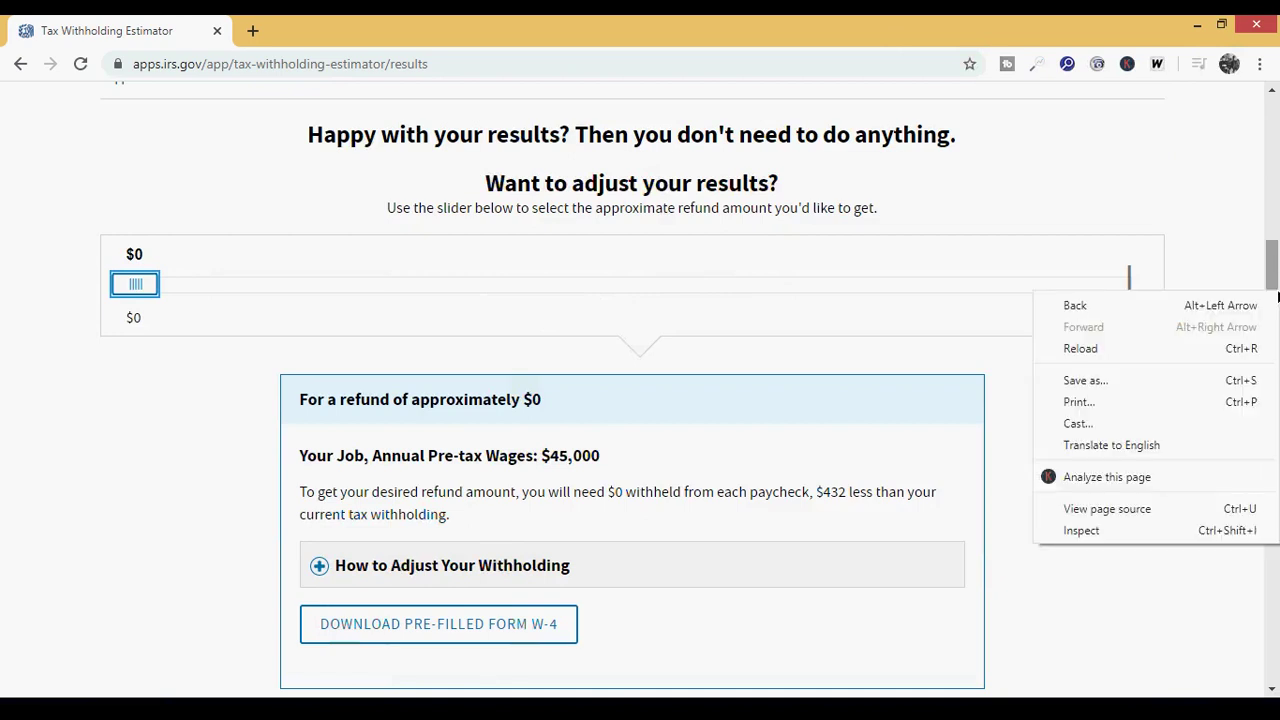
left_click(1242, 240)
mouse_move(1277, 256)
left_mouse_down()
mouse_move(1275, 288)
mouse_move(1276, 241)
left_mouse_up()
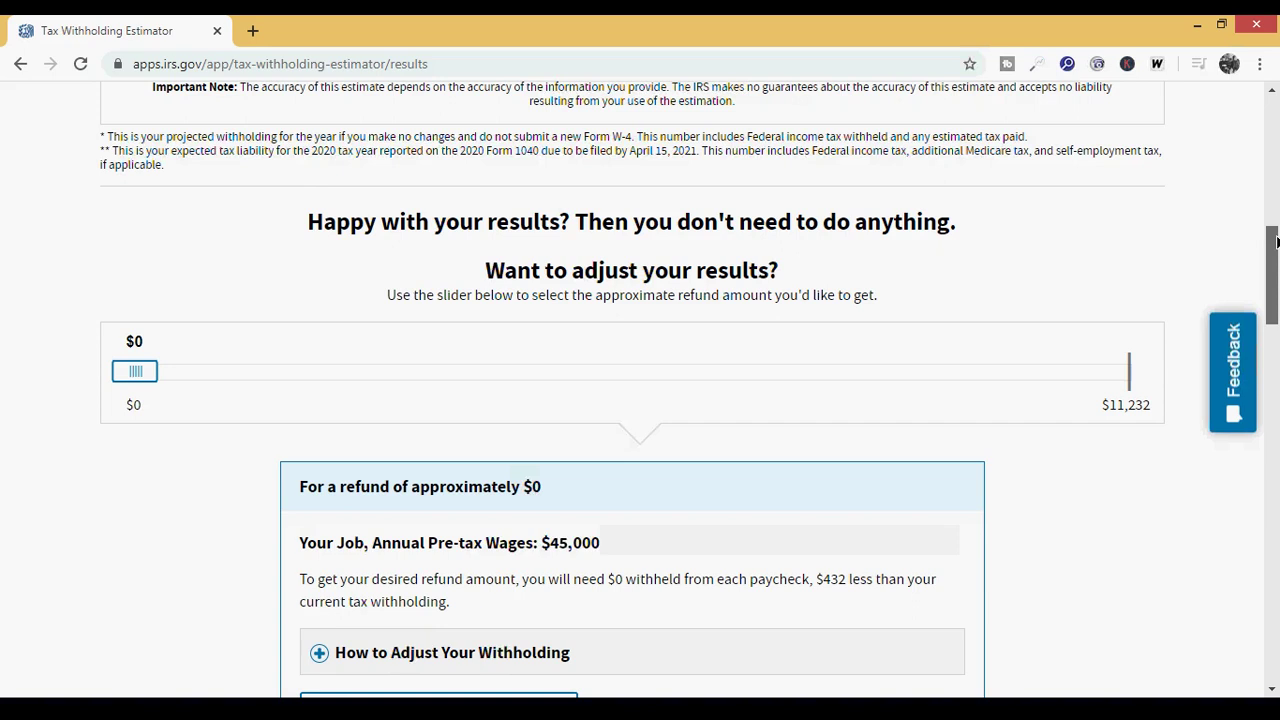
left_click_drag(1276, 241, 1276, 240)
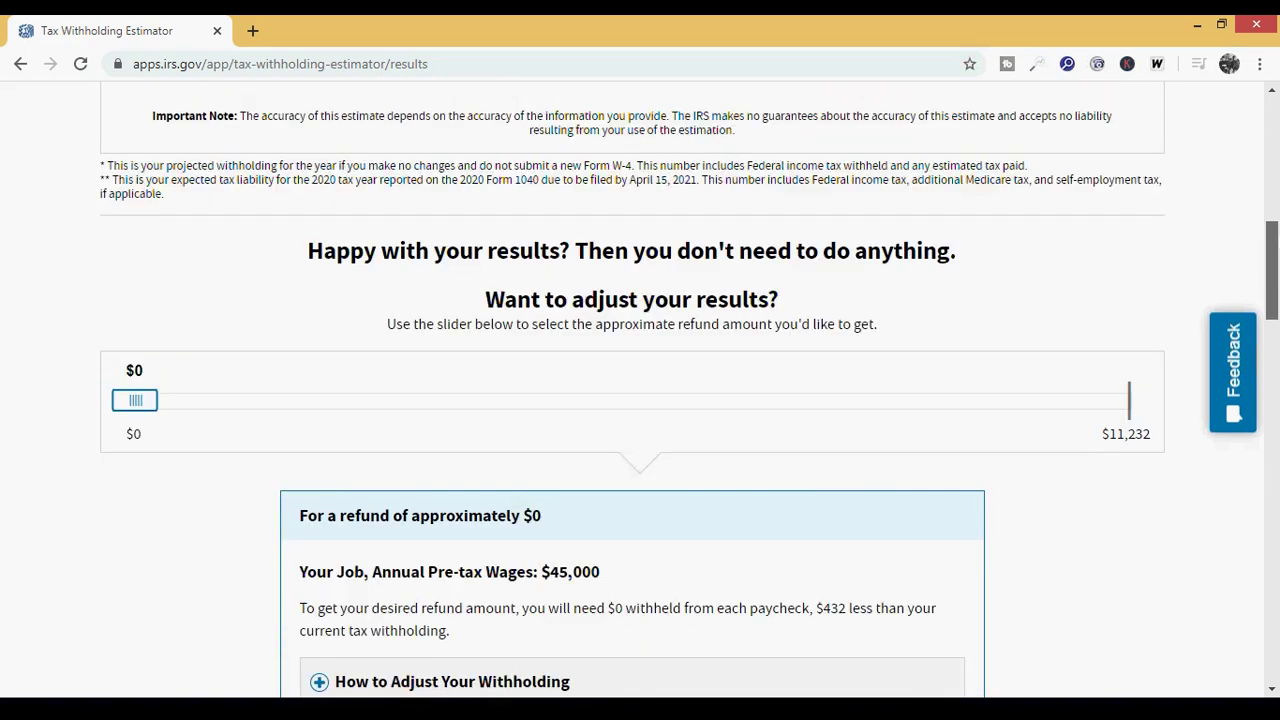